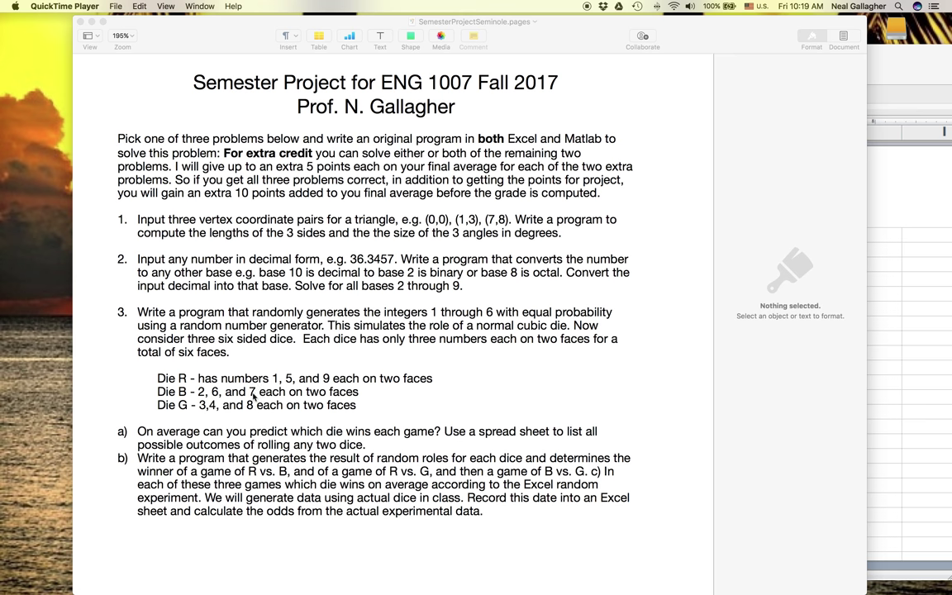
# Bring the blank workbook in front of the assignment and select cells A1:B1.
pyautogui.click(918, 103)
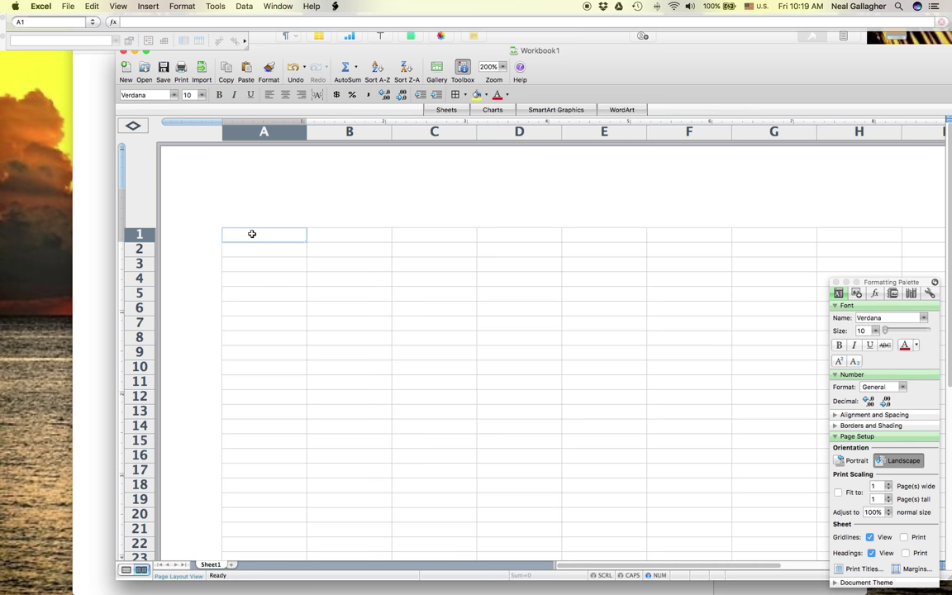
pyautogui.moveTo(563, 62); pyautogui.dragTo(833, 59)
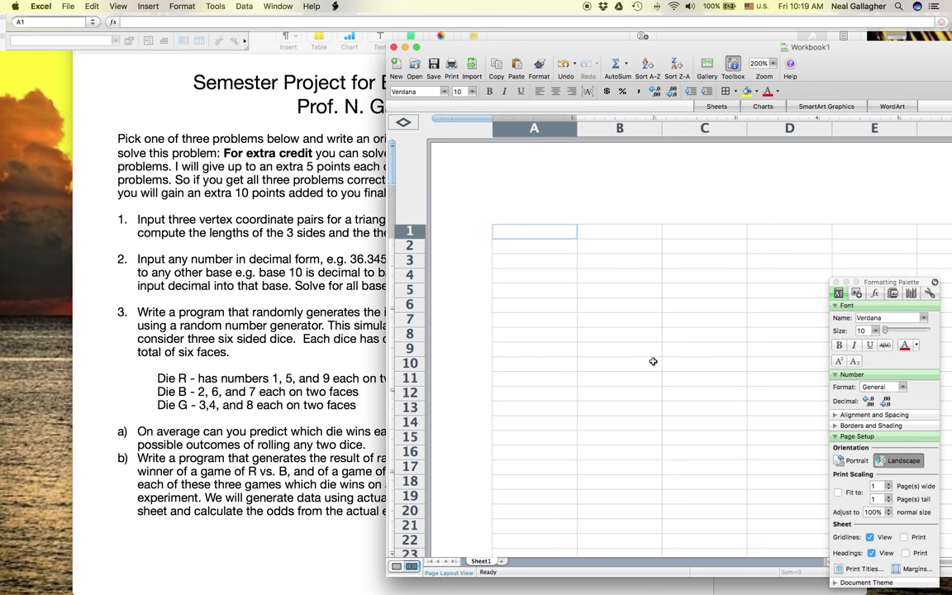
pyautogui.moveTo(787, 46); pyautogui.dragTo(581, 34)
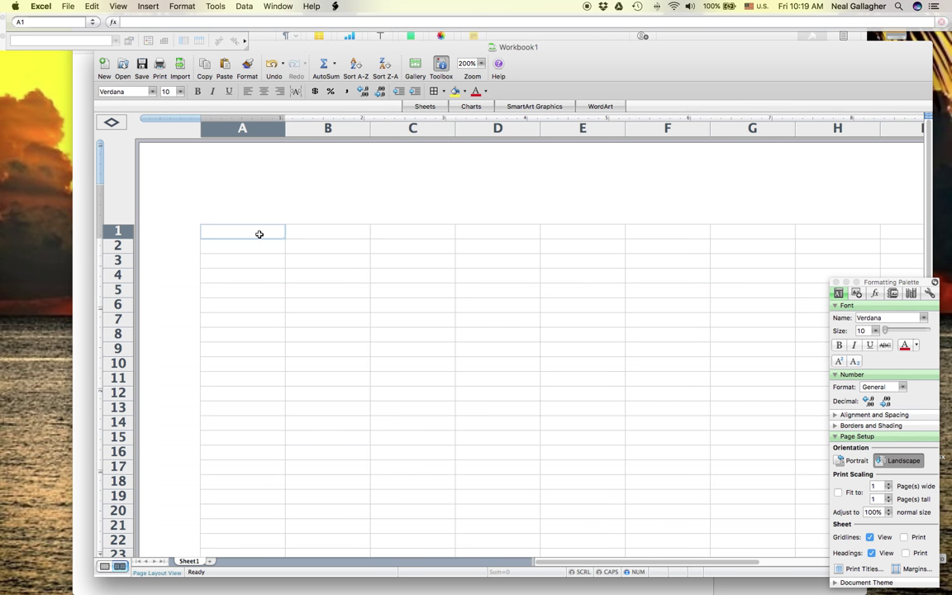
pyautogui.keyDown('shift'); pyautogui.click(306, 233); pyautogui.keyUp('shift')
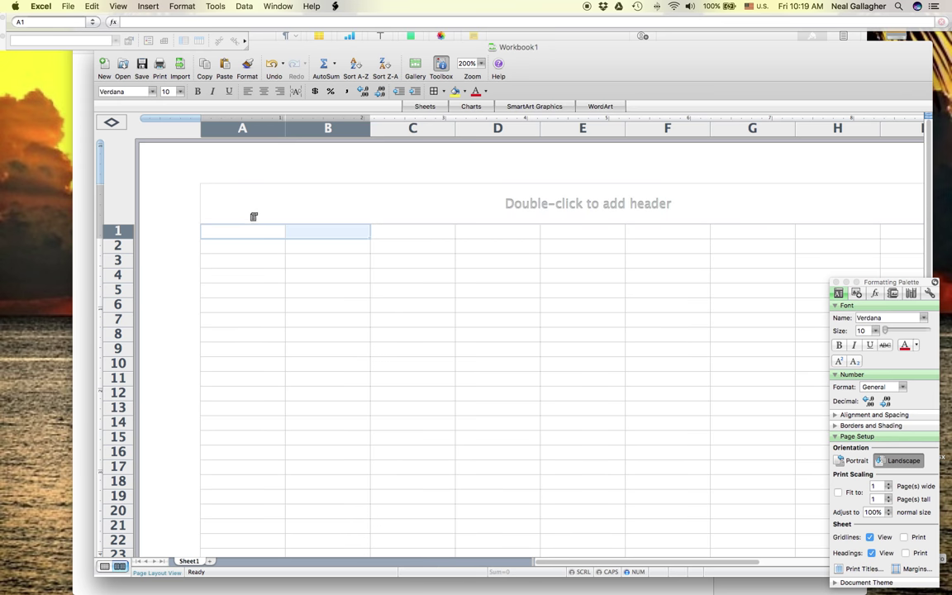
# Turn on Merge cells for A1:B1 in the Format Cells alignment settings.
pyautogui.click(184, 6)
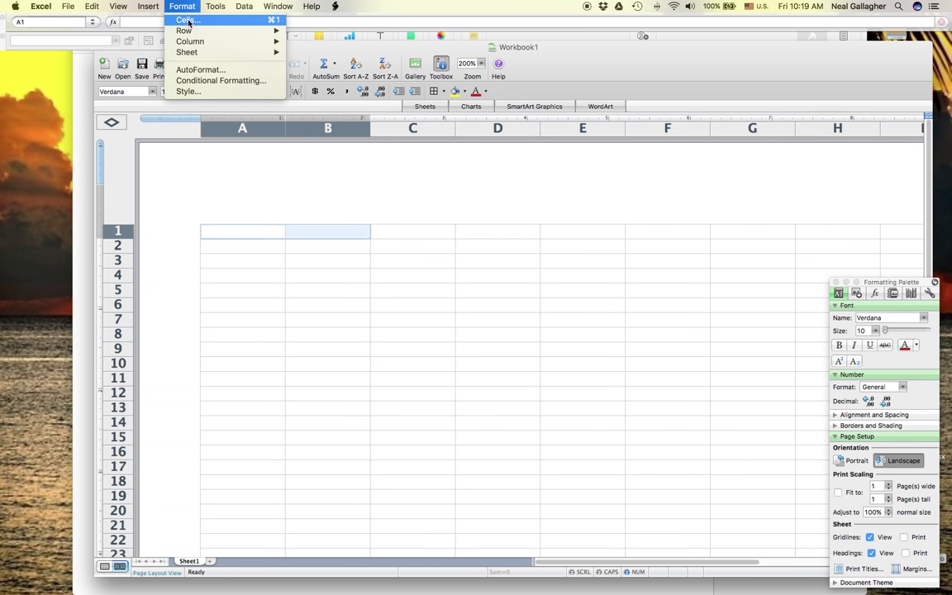
pyautogui.click(186, 20)
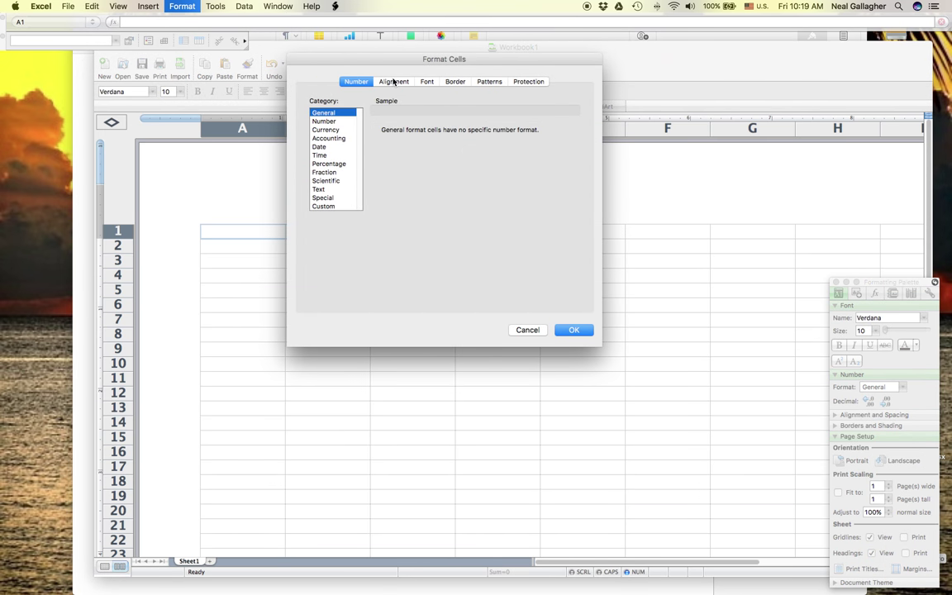
pyautogui.click(393, 81)
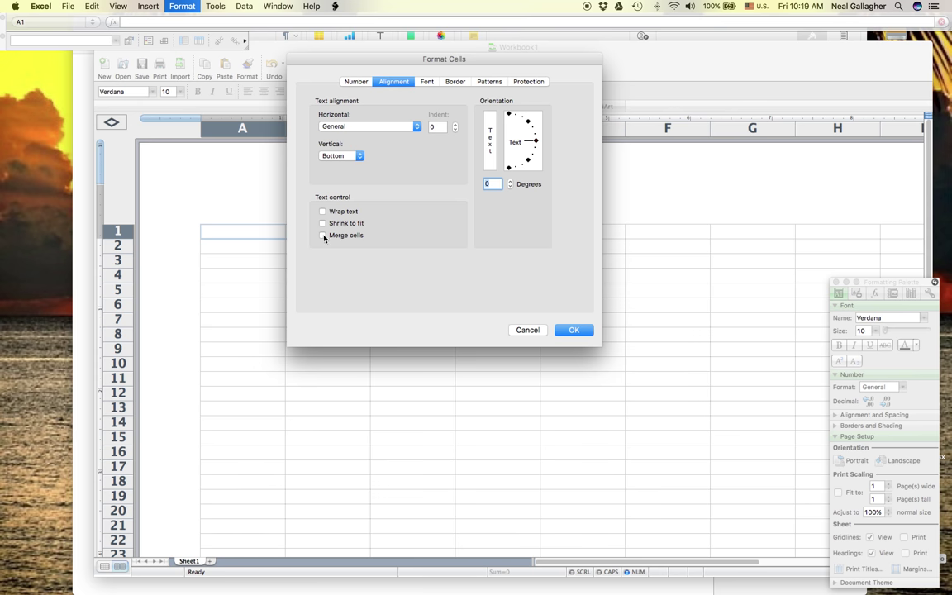
pyautogui.click(322, 236)
pyautogui.click(574, 329)
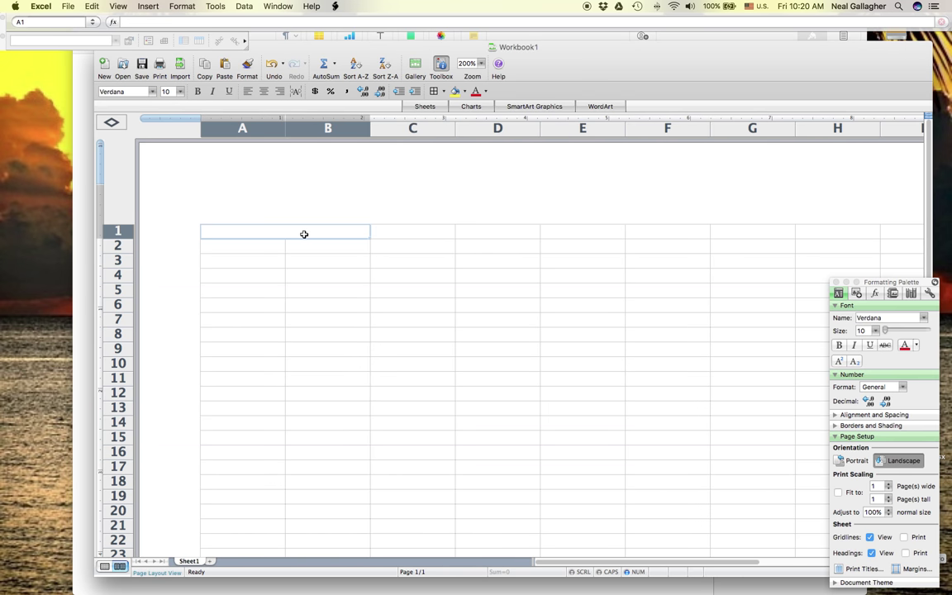
# Type the heading 'Die R 1,5,9' into merged cell A1.
pyautogui.doubleClick(225, 230)
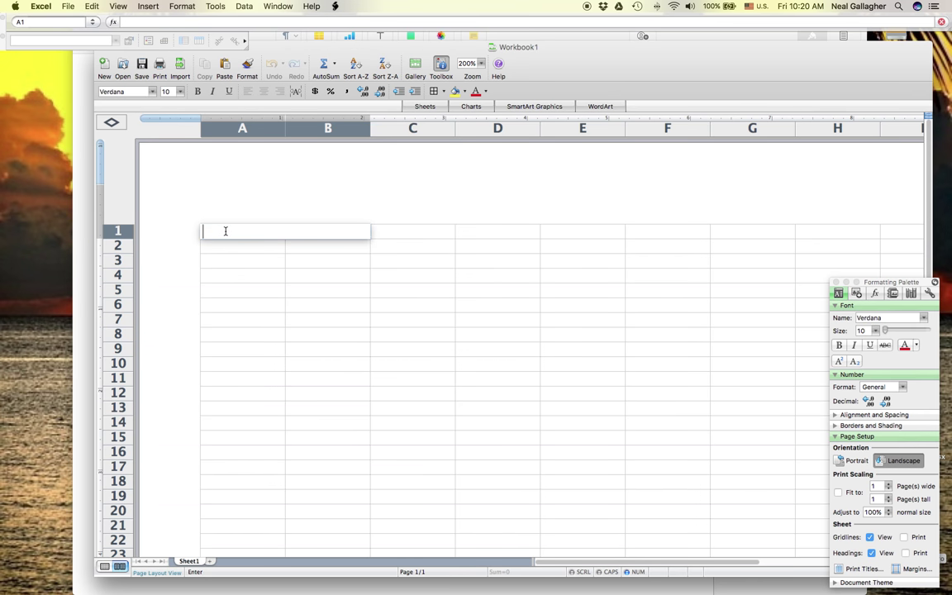
pyautogui.write('Die R')
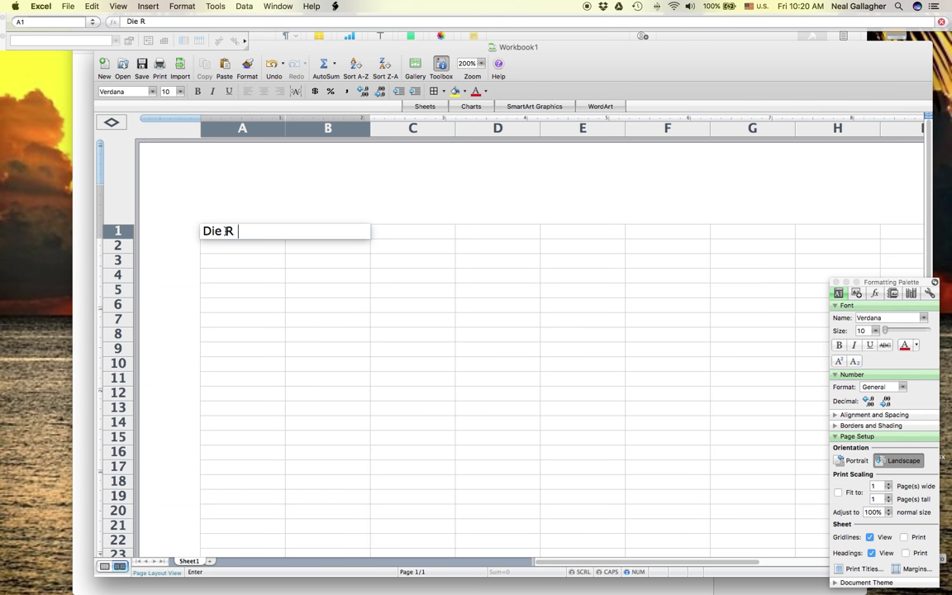
pyautogui.write(' 1,5,9')
pyautogui.moveTo(529, 61); pyautogui.dragTo(931, 69)
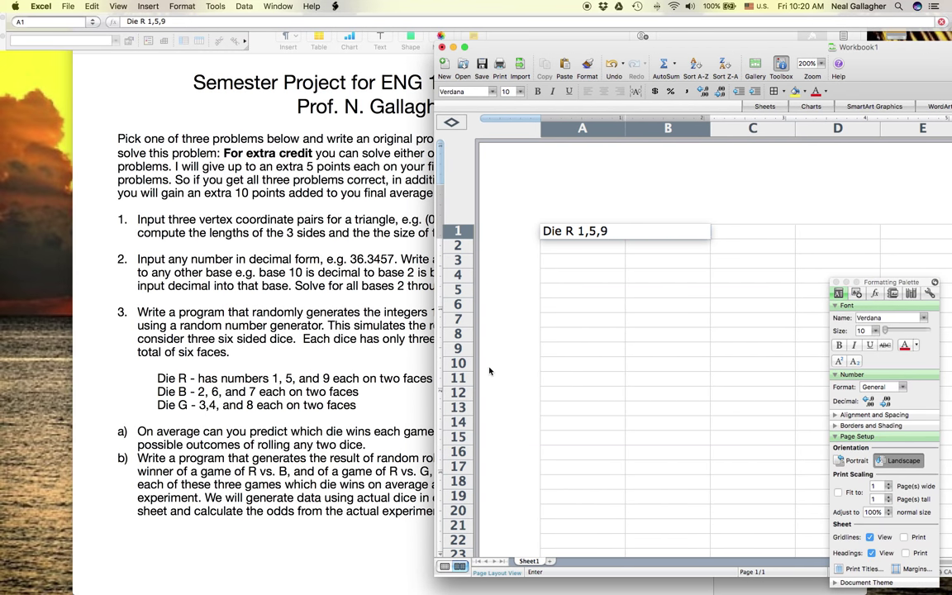
# Center 'Die R 1,5,9' horizontally and vertically in the merged A1:B1 cell.
pyautogui.moveTo(833, 56); pyautogui.dragTo(698, 39)
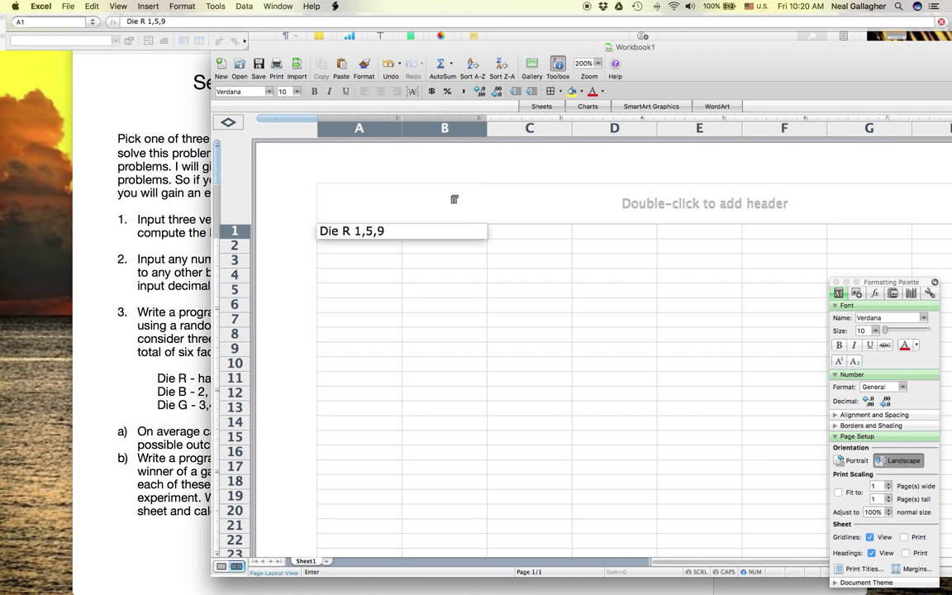
pyautogui.moveTo(399, 230); pyautogui.dragTo(301, 220)
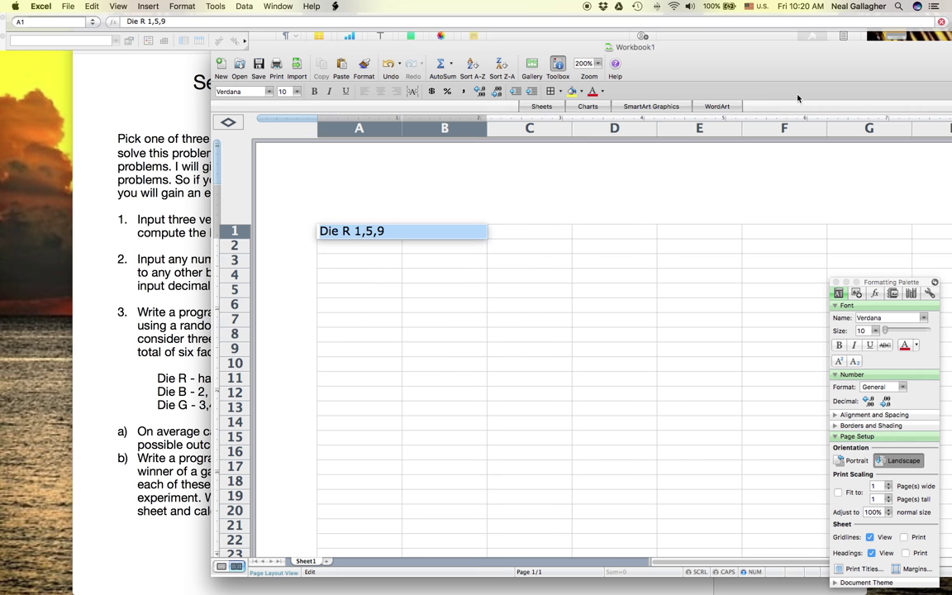
pyautogui.moveTo(717, 84); pyautogui.dragTo(554, 35)
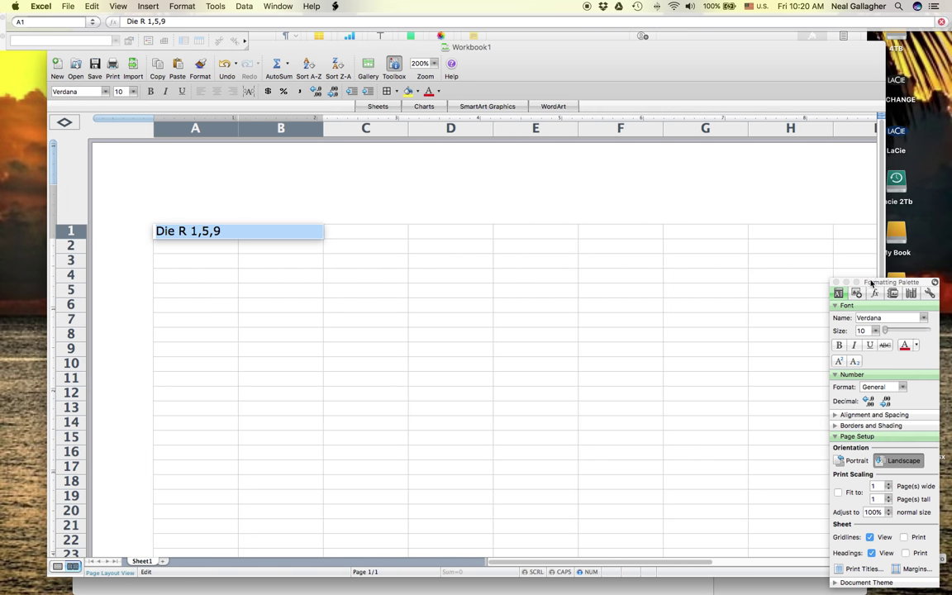
pyautogui.moveTo(876, 285); pyautogui.dragTo(742, 124)
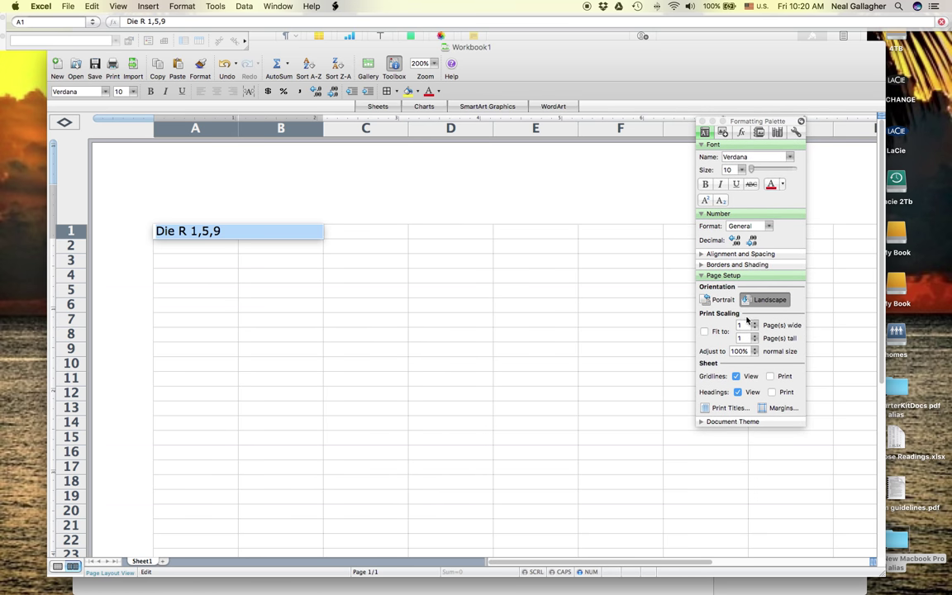
pyautogui.click(702, 254)
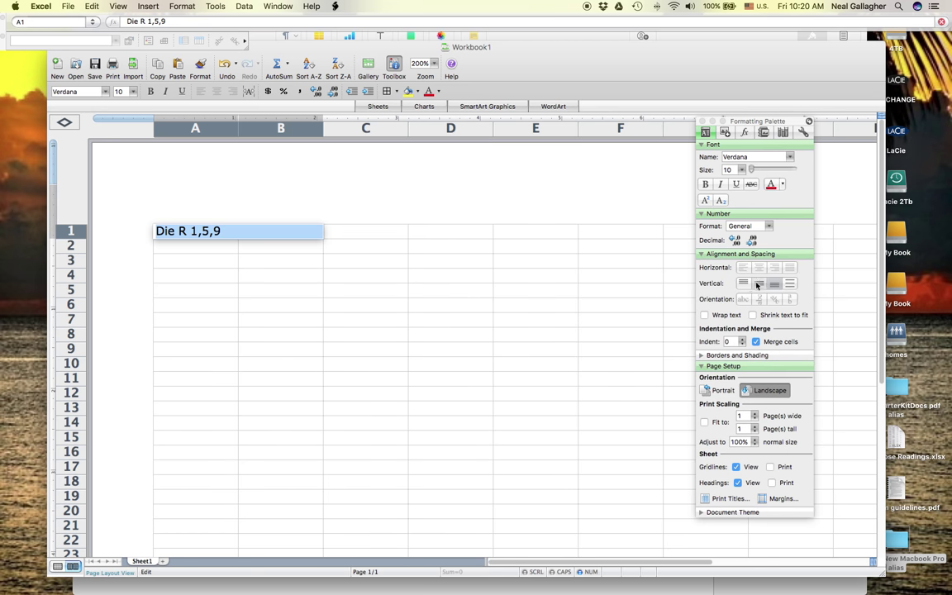
pyautogui.click(760, 284)
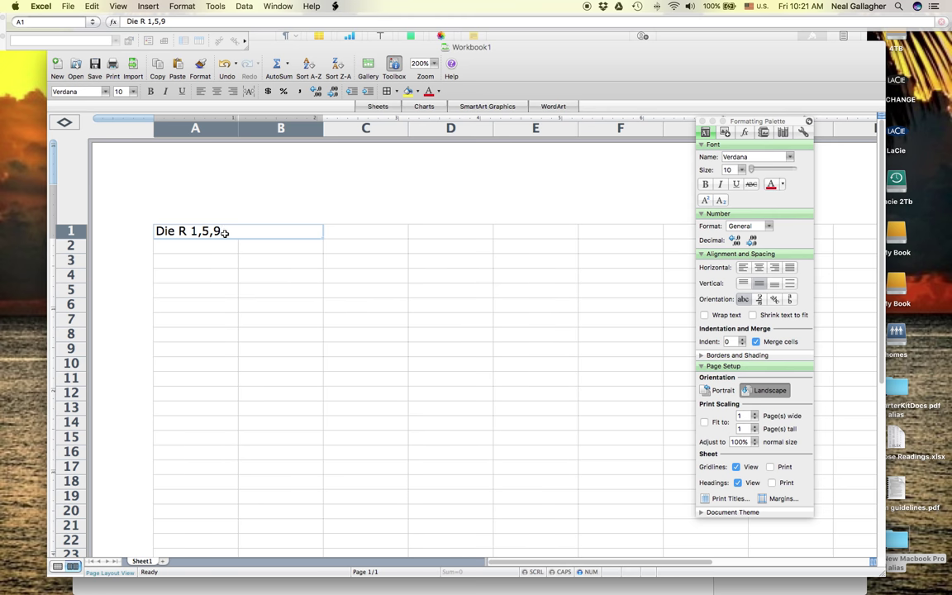
pyautogui.click(759, 267)
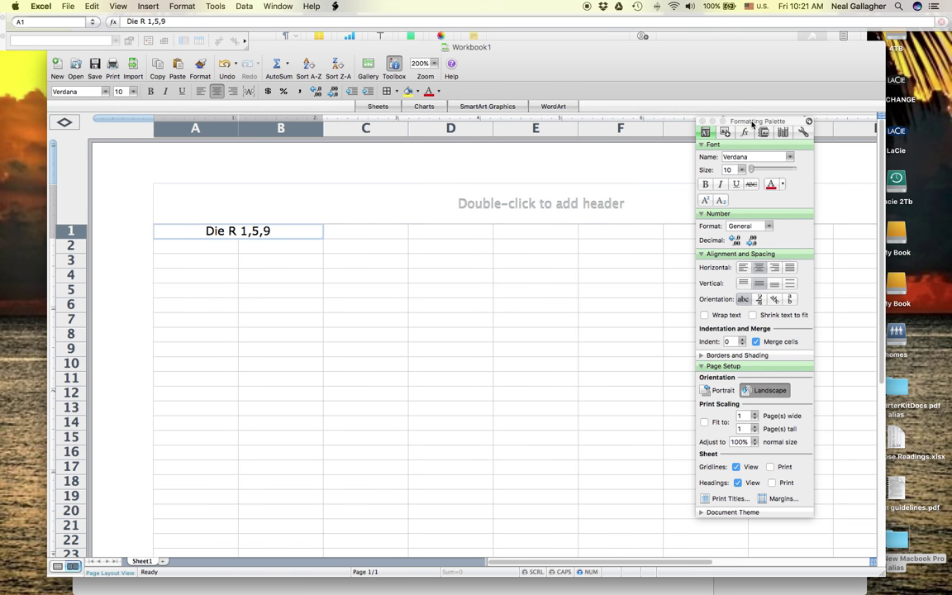
pyautogui.moveTo(752, 124); pyautogui.dragTo(890, 140)
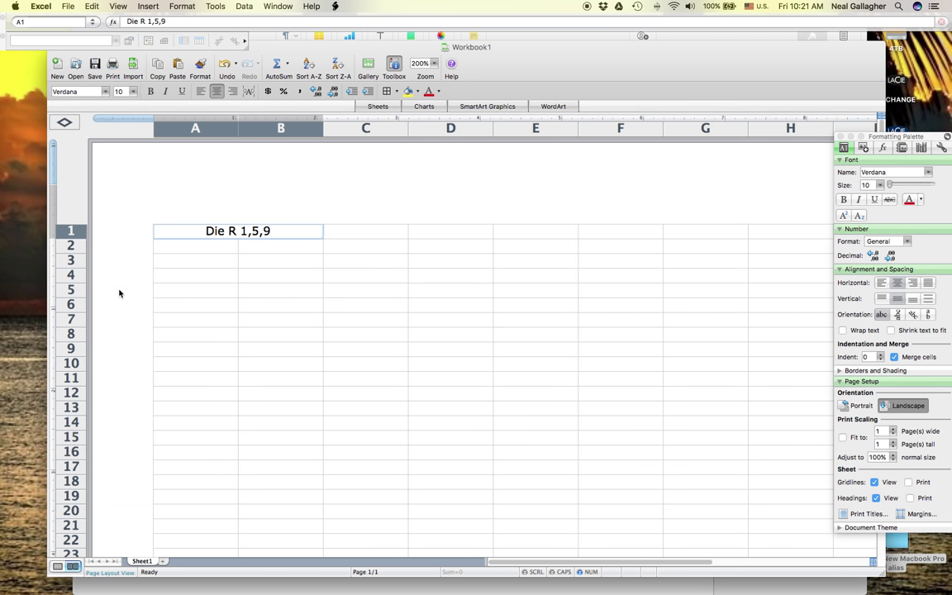
# Enter the formula =INT(3*RAND()) in cell A2.
pyautogui.click(179, 248)
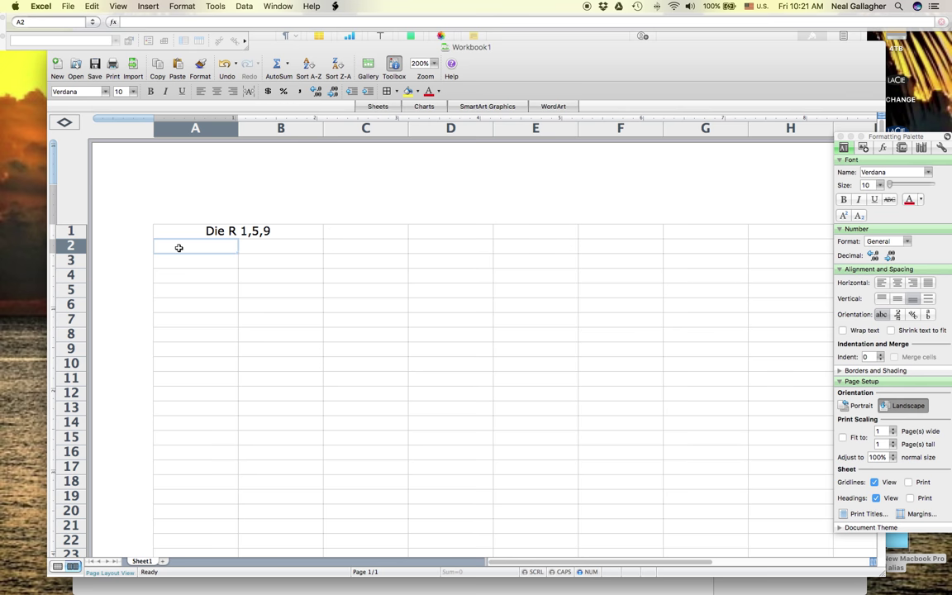
pyautogui.write('=')
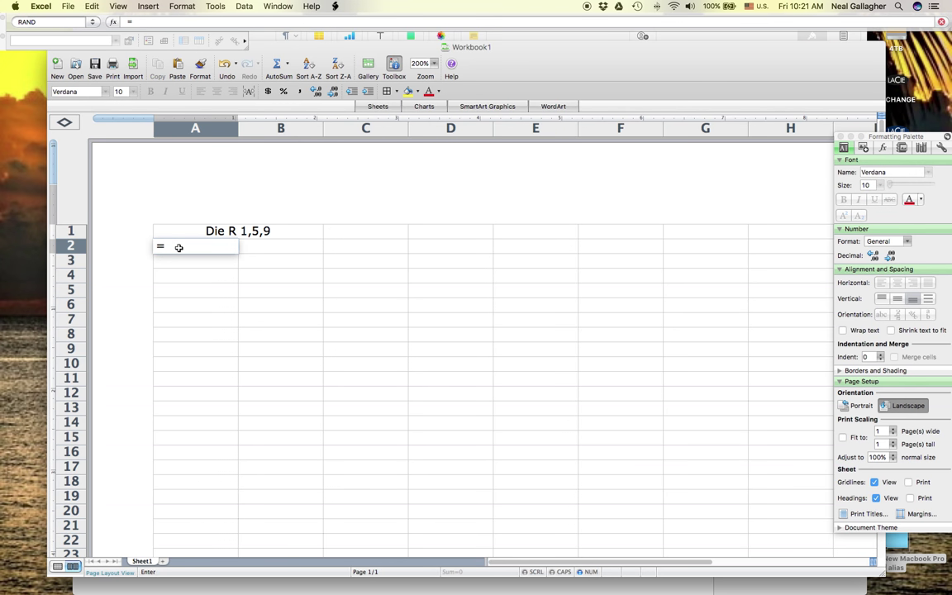
pyautogui.write('int')
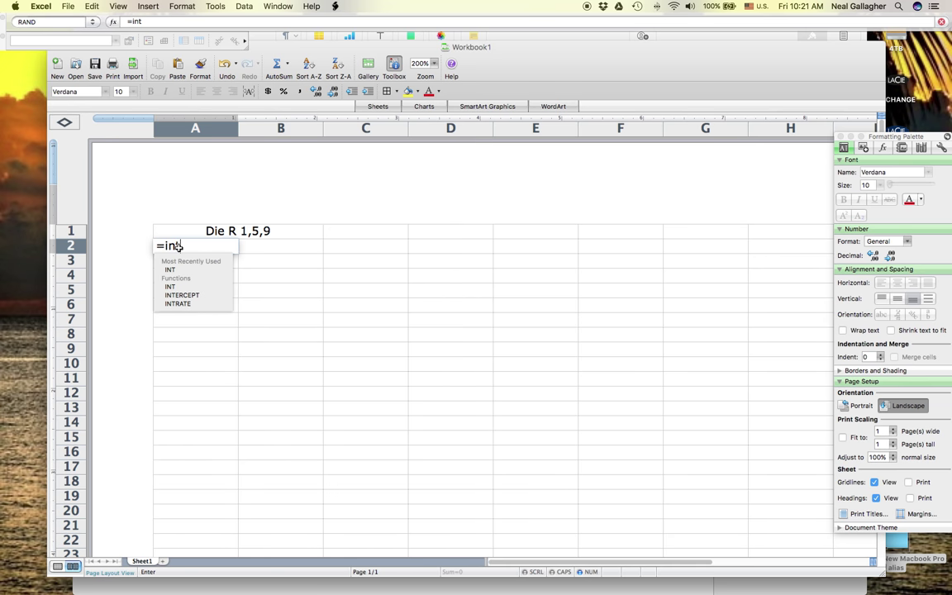
pyautogui.write('(')
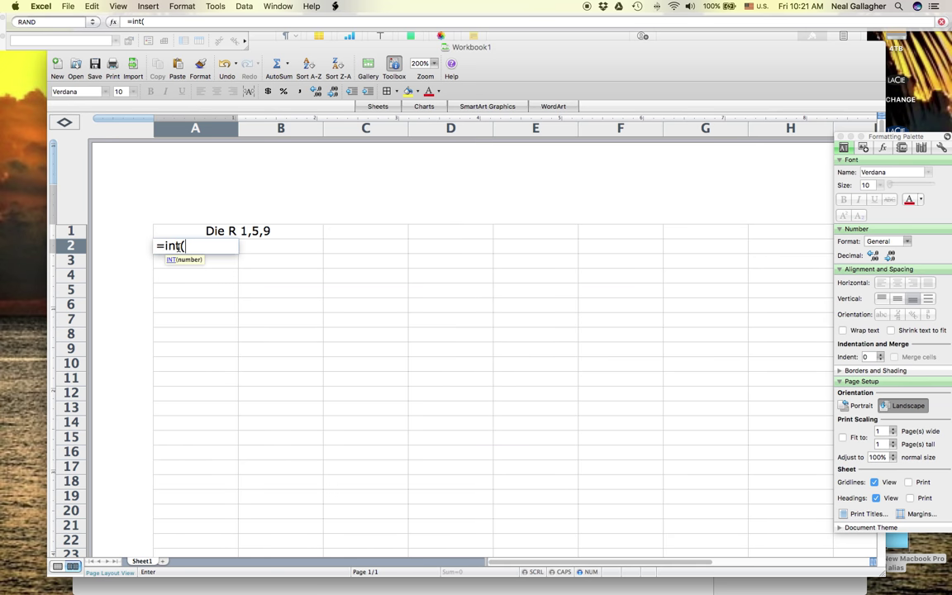
pyautogui.write('rand())')
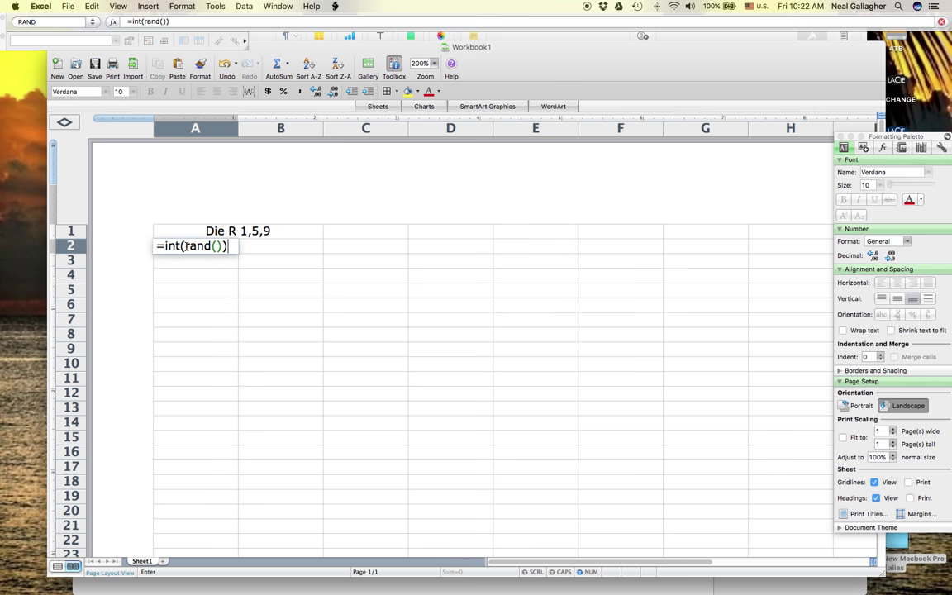
pyautogui.click(186, 246)
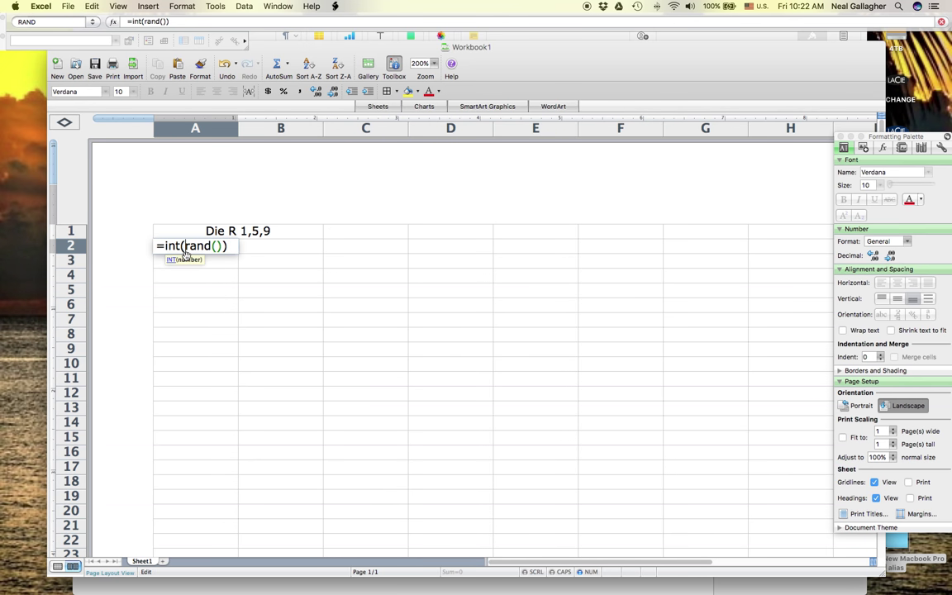
pyautogui.write('3')
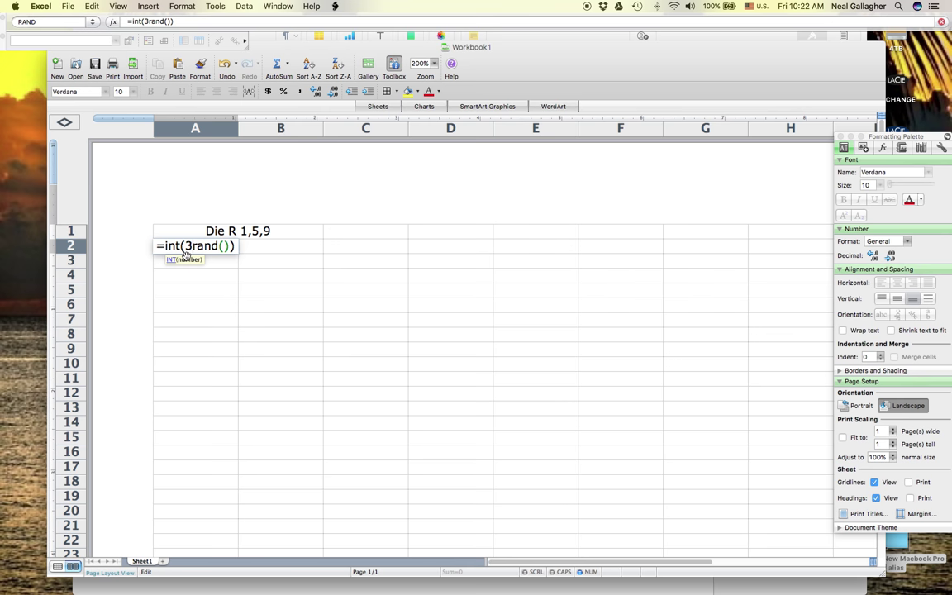
pyautogui.write('*')
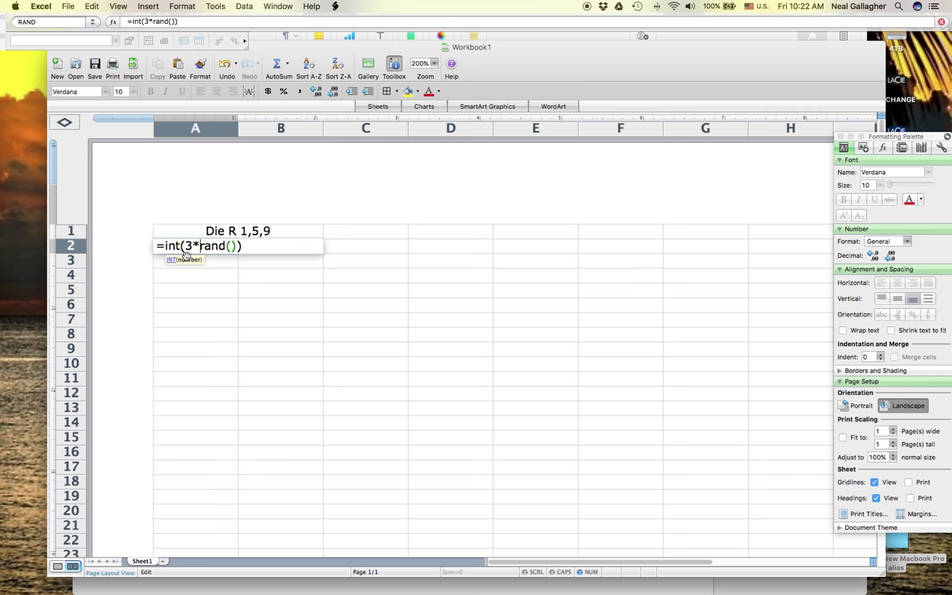
pyautogui.press('Return')
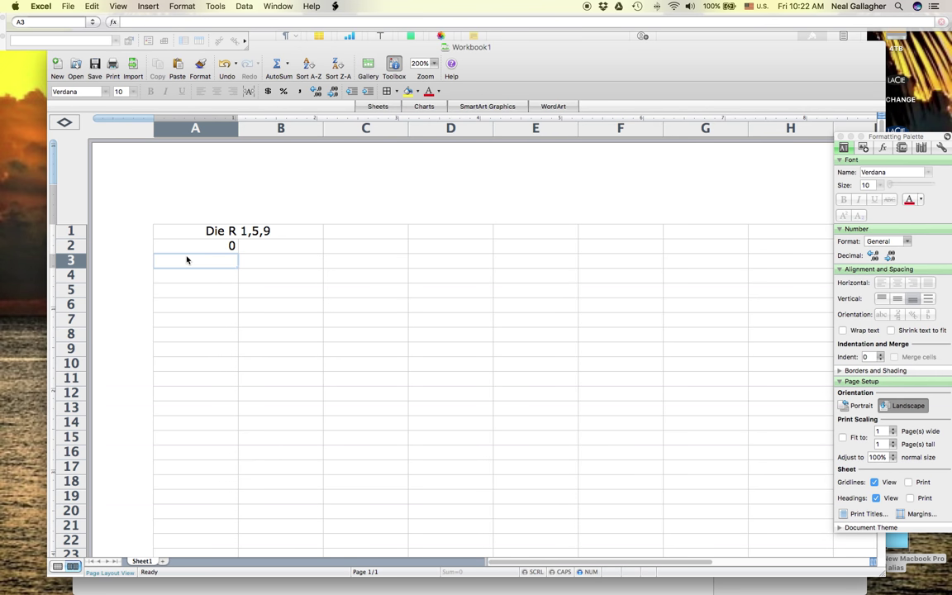
# Fill the A2 roll formula down through A12.
pyautogui.click(196, 248)
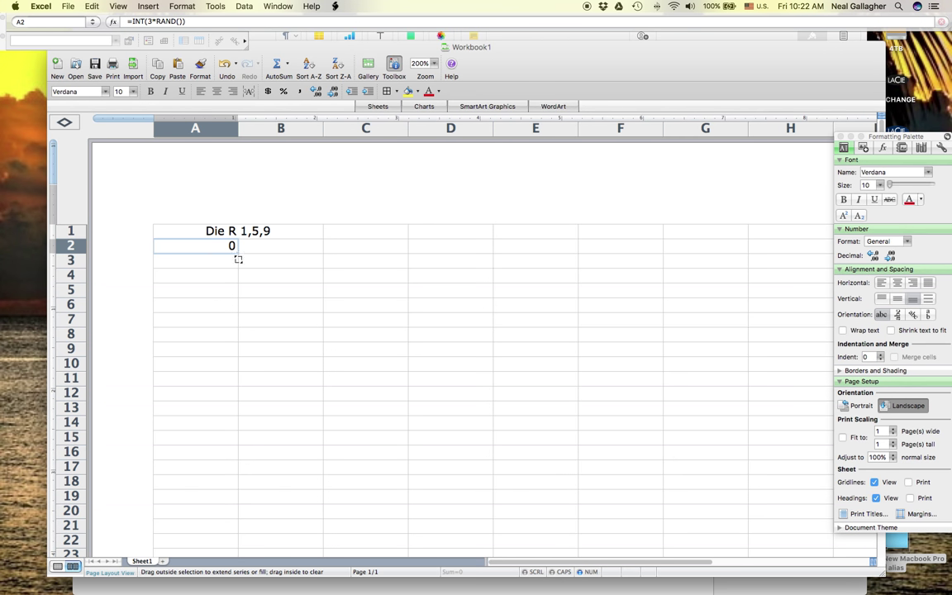
pyautogui.moveTo(238, 259); pyautogui.dragTo(229, 403)
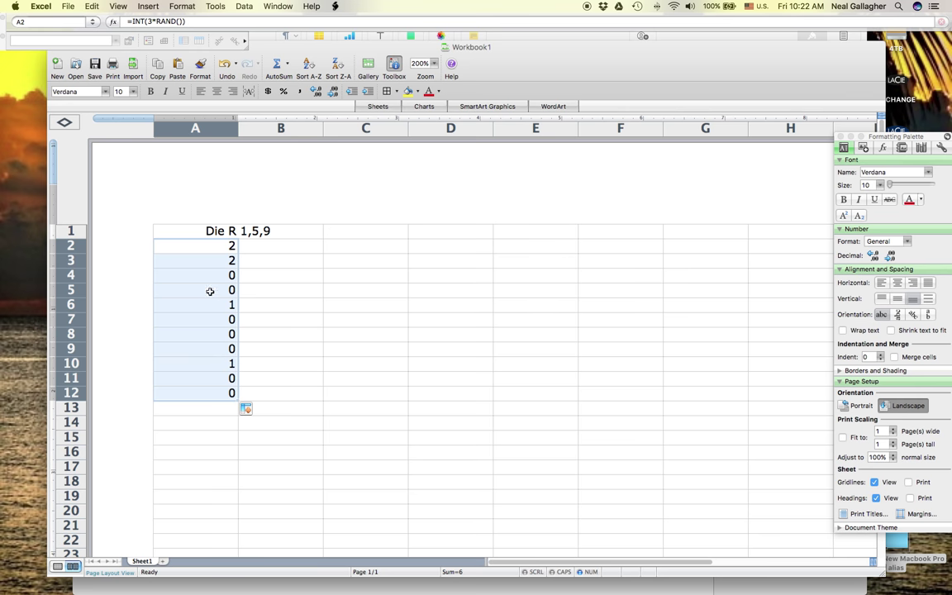
pyautogui.click(206, 261)
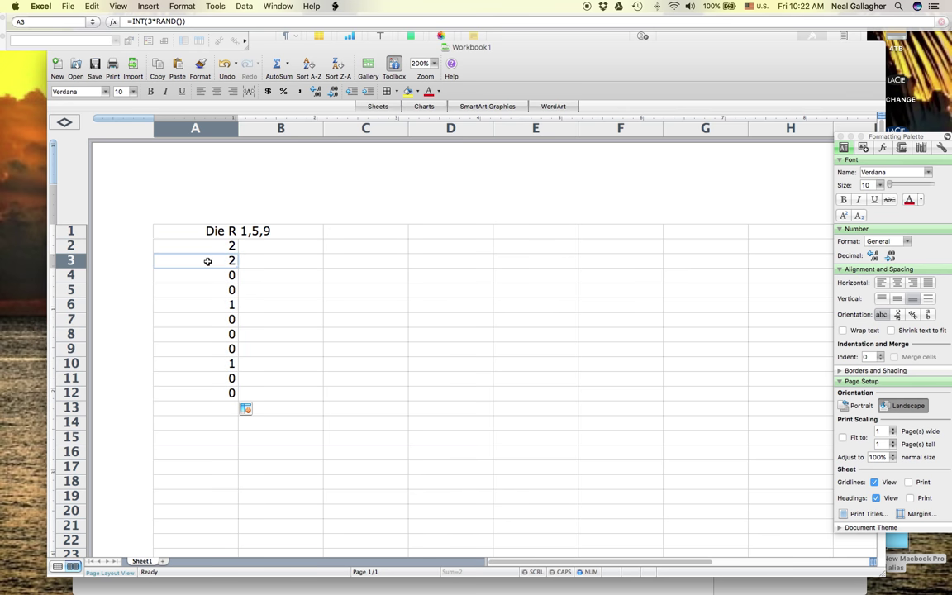
pyautogui.click(264, 248)
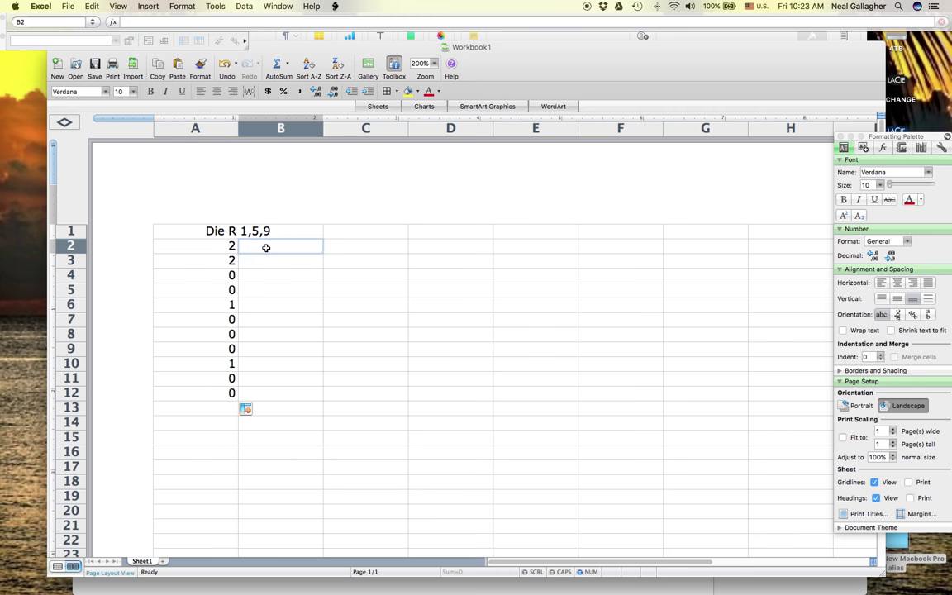
# Enter =IF(A2<1,1,IF(A2<2,5,3)) in cell B2.
pyautogui.write('=')
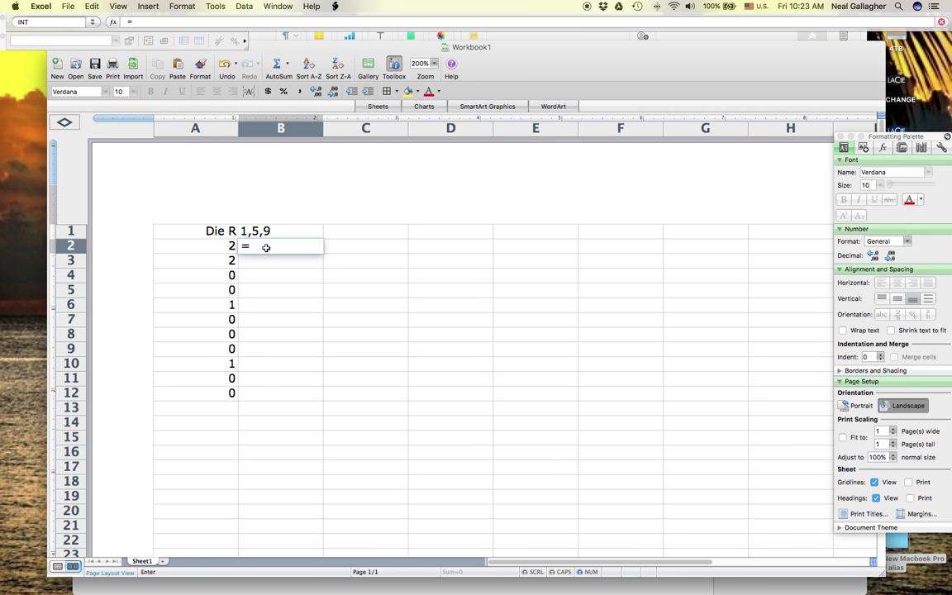
pyautogui.write('if')
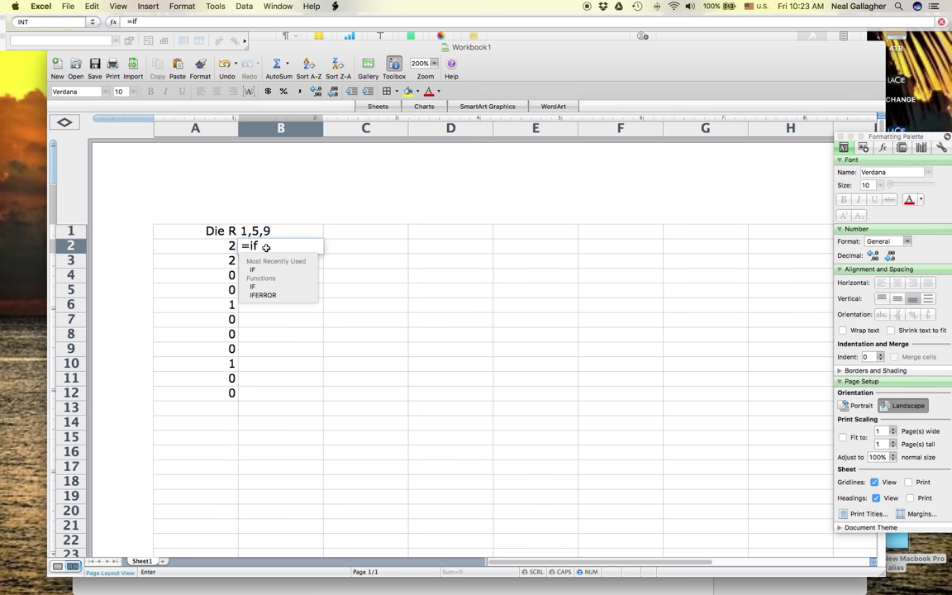
pyautogui.write('(')
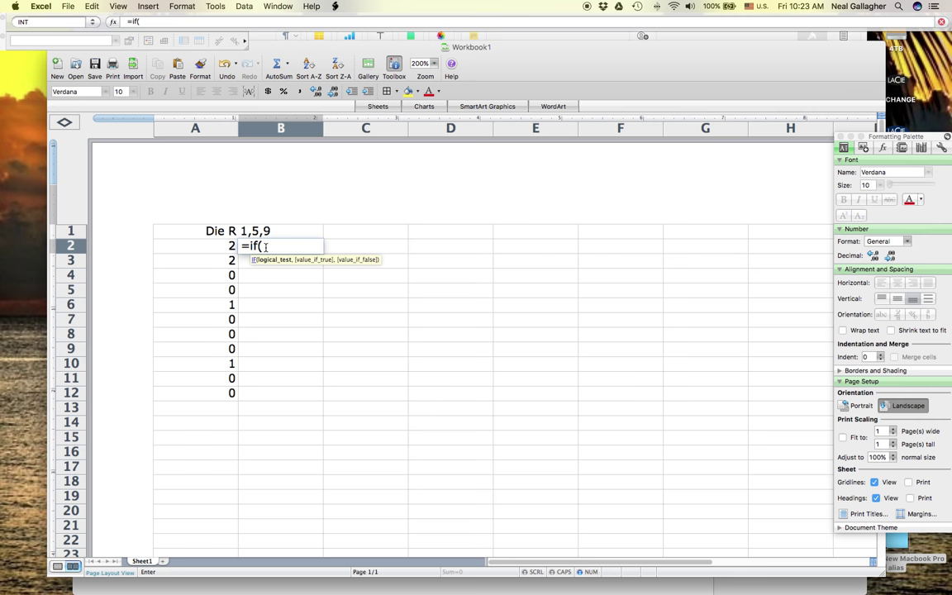
pyautogui.click(202, 246)
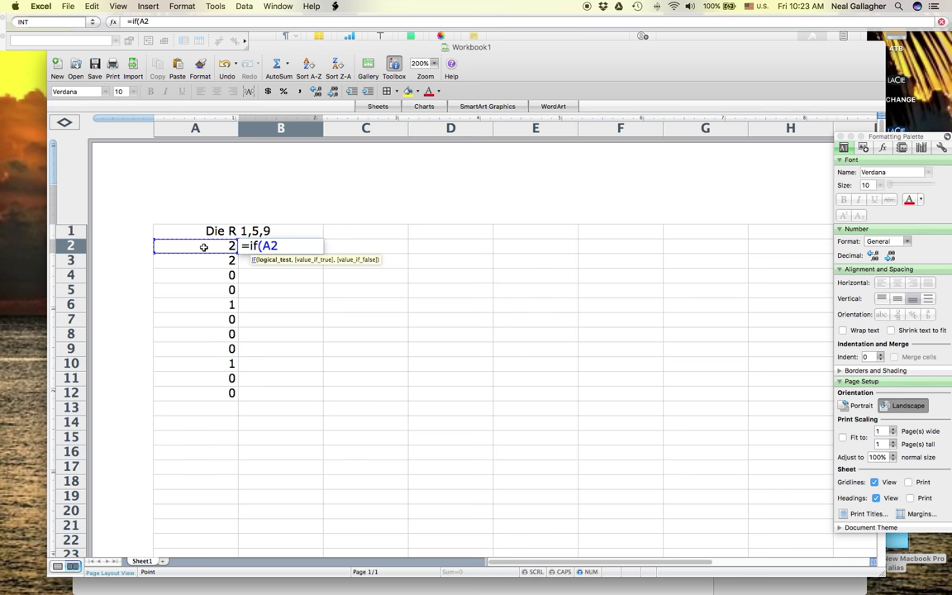
pyautogui.write('<1,')
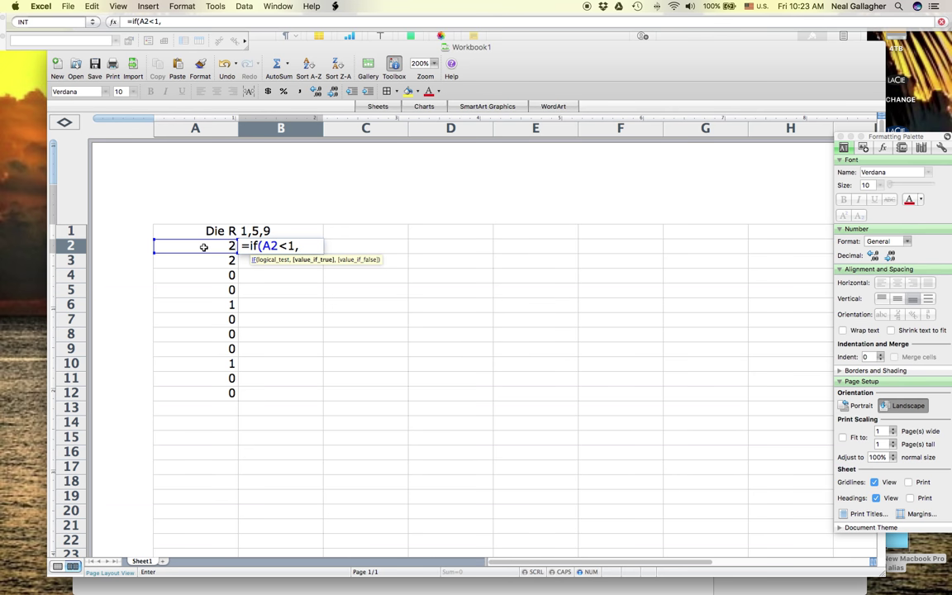
pyautogui.write('1')
pyautogui.write(',if')
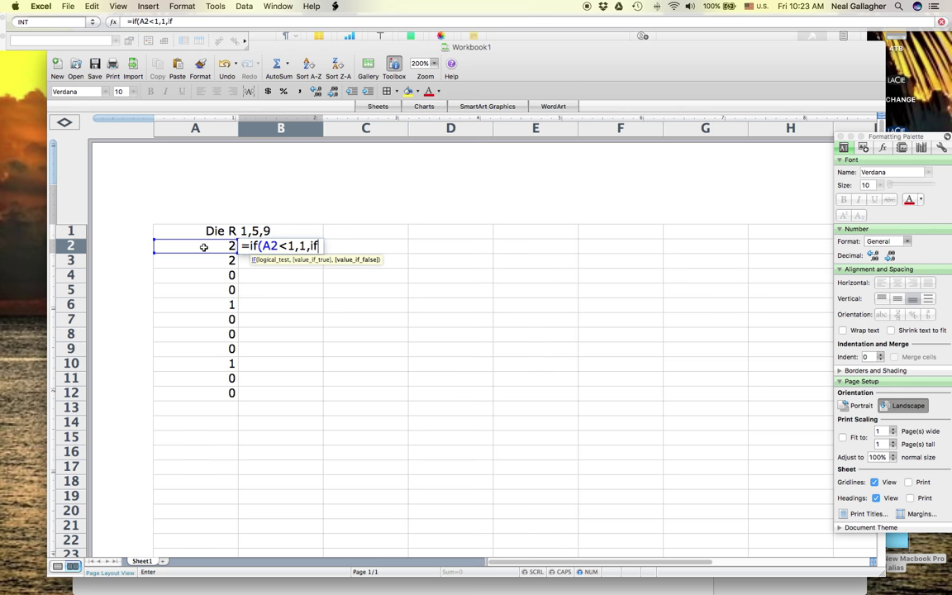
pyautogui.write('(')
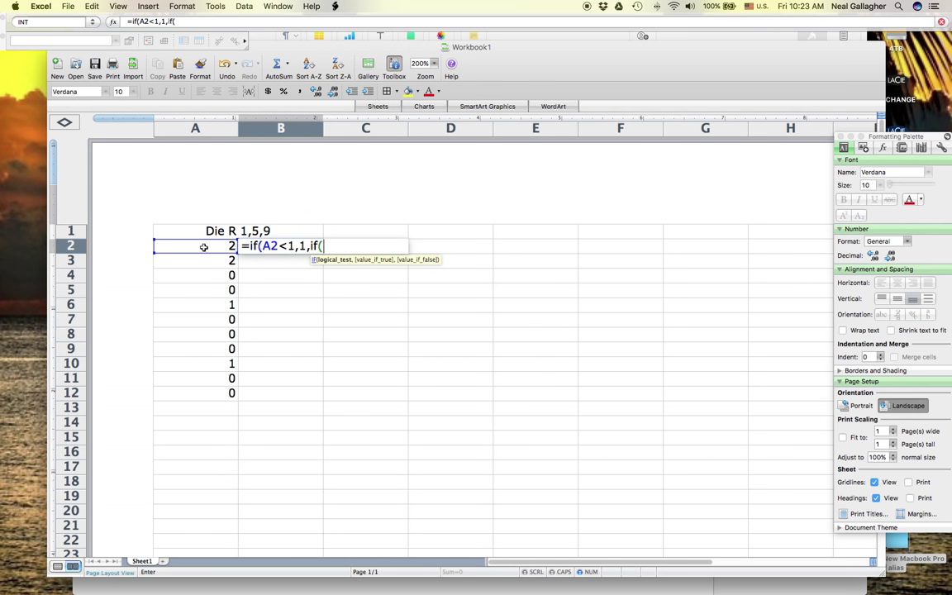
pyautogui.click(195, 245)
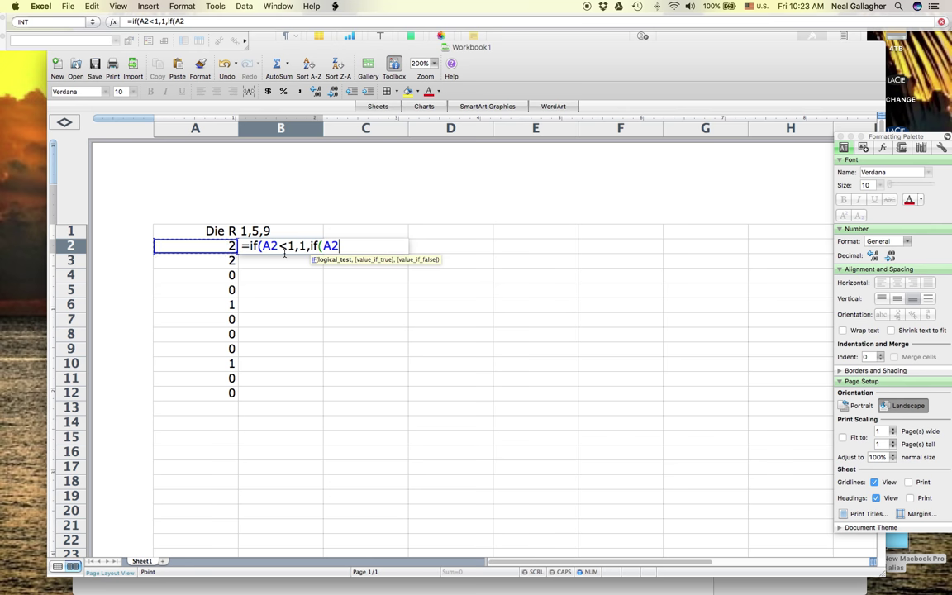
pyautogui.write('<')
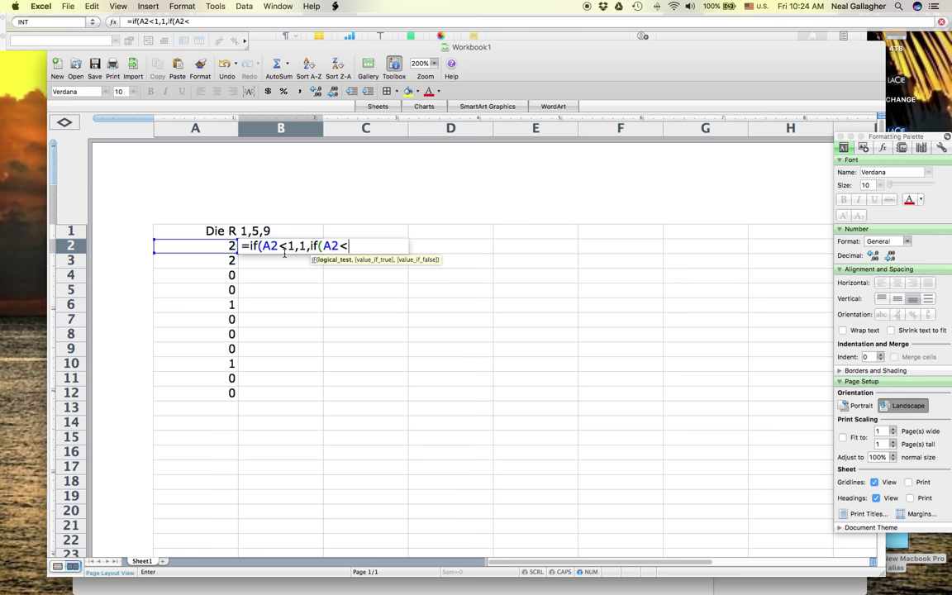
pyautogui.write('2,5,')
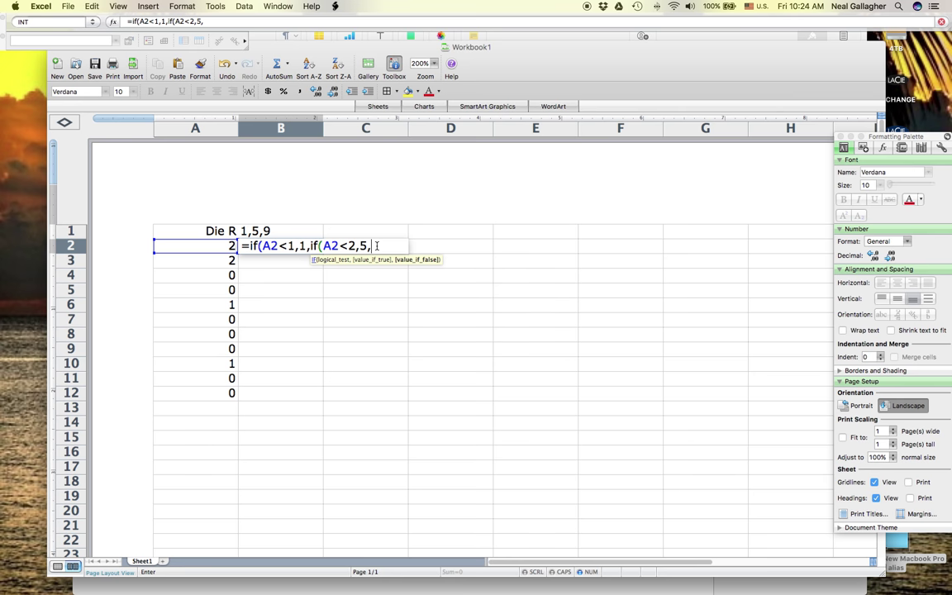
pyautogui.write('if(')
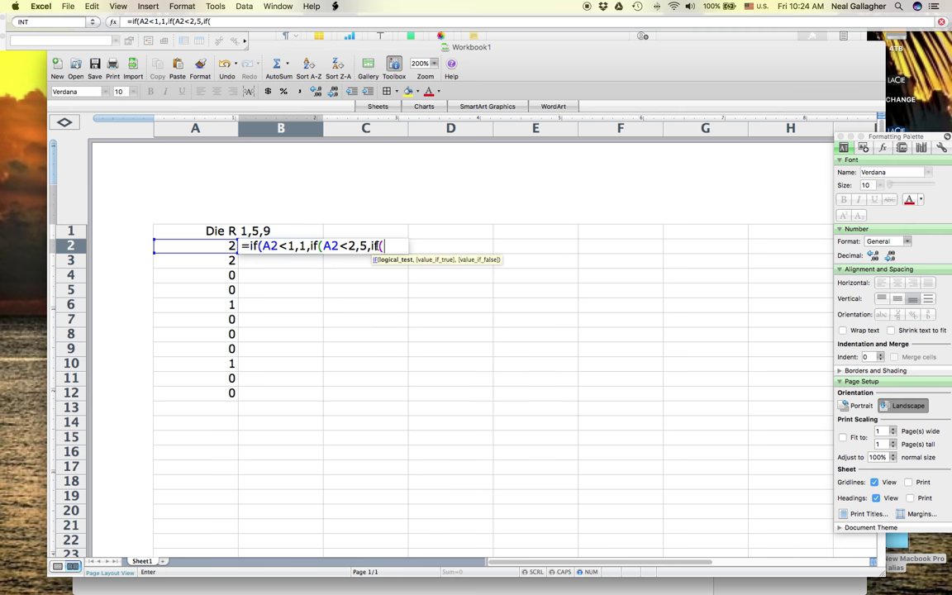
pyautogui.click(216, 247)
pyautogui.press('BackSpace')
pyautogui.press('BackSpace')
pyautogui.press('BackSpace')
pyautogui.press('BackSpace')
pyautogui.press('BackSpace')
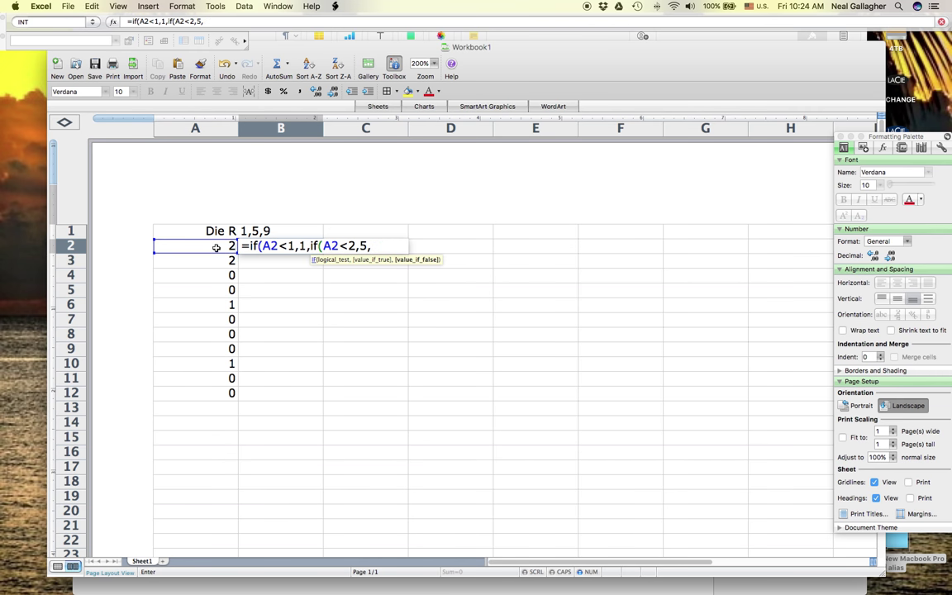
pyautogui.write('3))')
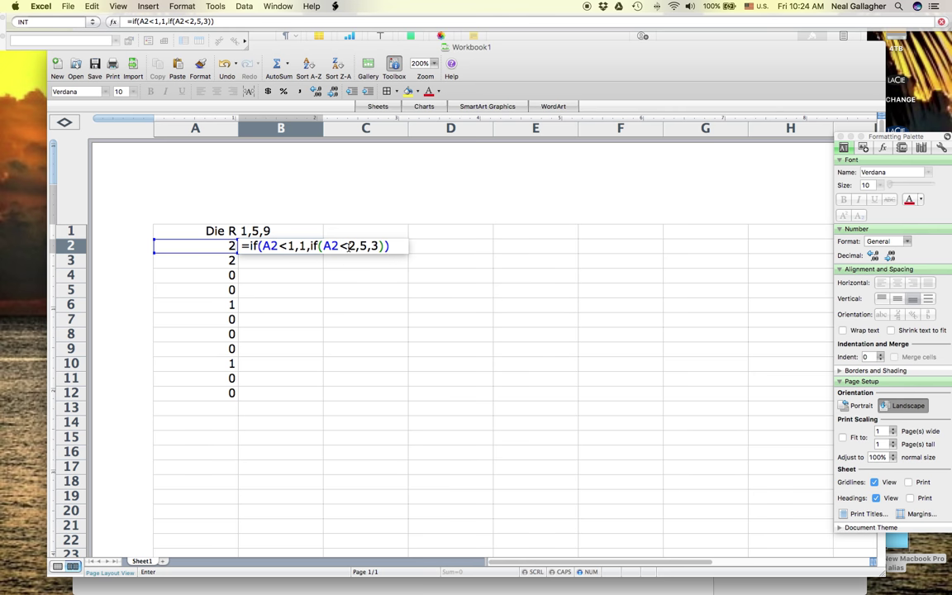
pyautogui.press('Return')
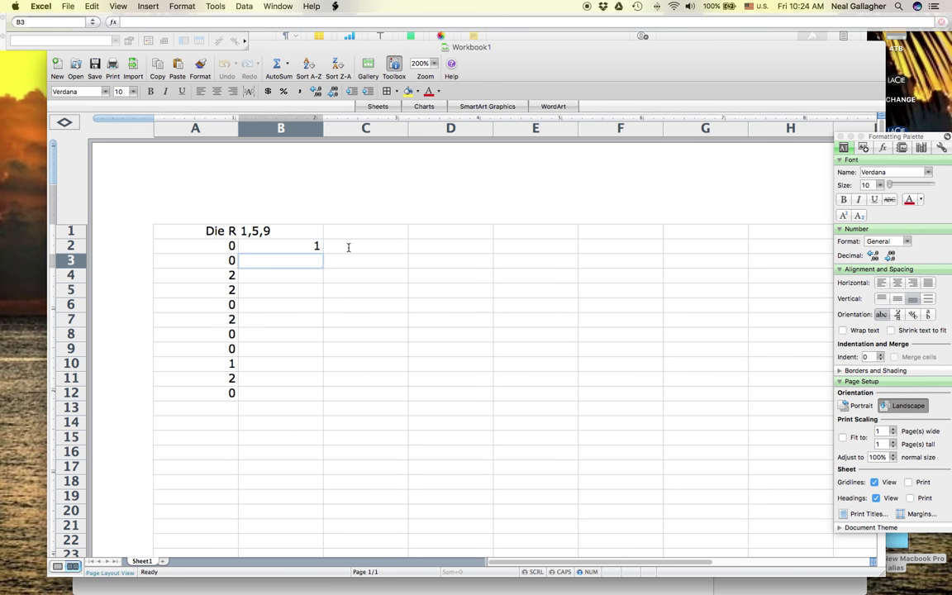
# Fill the B2 nested IF formula down through B12.
pyautogui.click(311, 247)
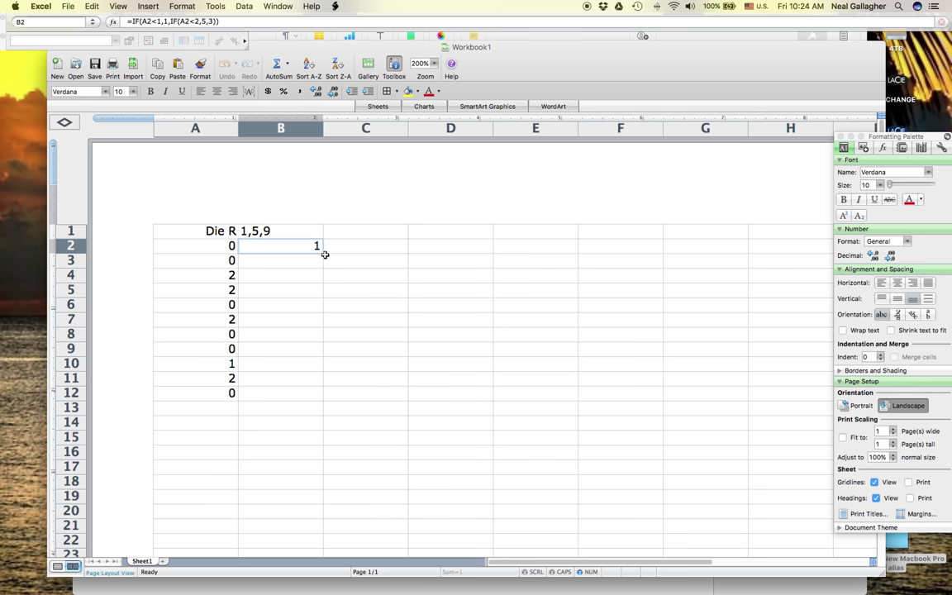
pyautogui.moveTo(323, 253); pyautogui.dragTo(315, 396)
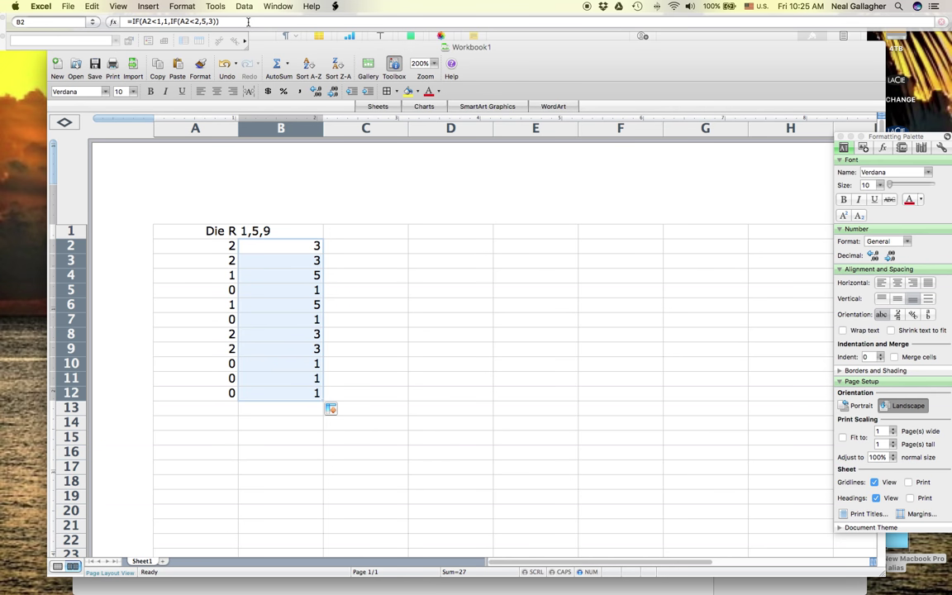
pyautogui.click(243, 22)
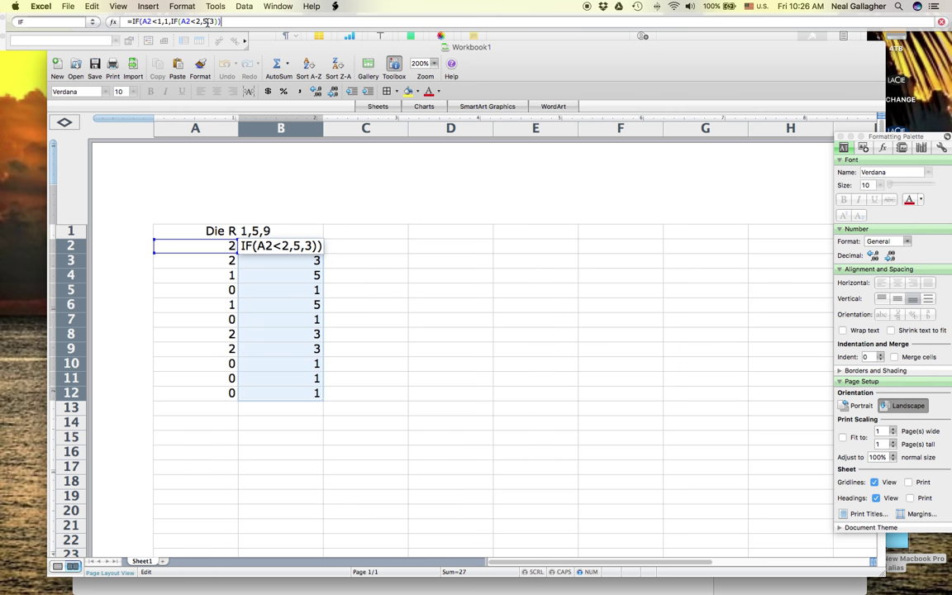
# Change the final 3 to 9 in the B2 and B3 formulas.
pyautogui.click(206, 22)
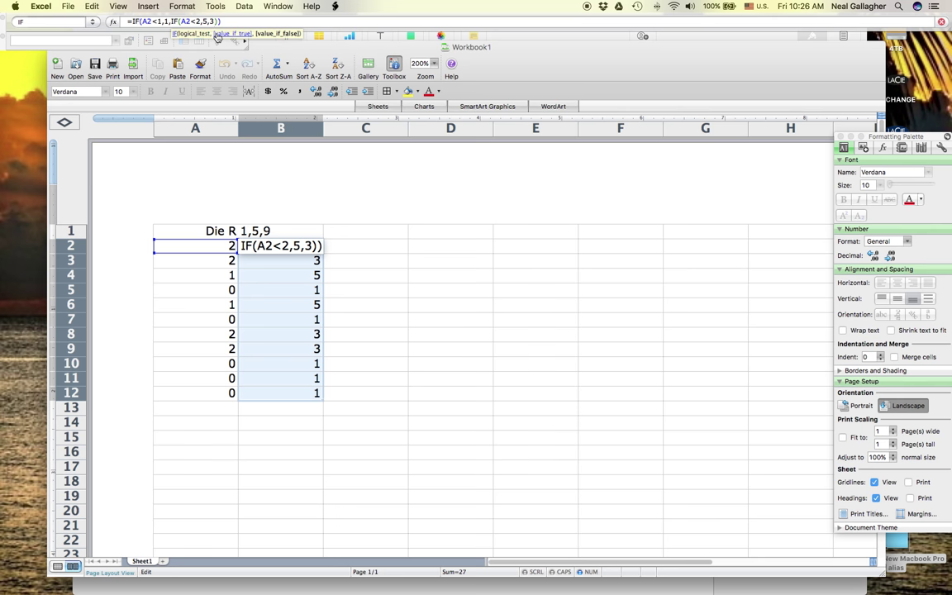
pyautogui.press('BackSpace')
pyautogui.write('9')
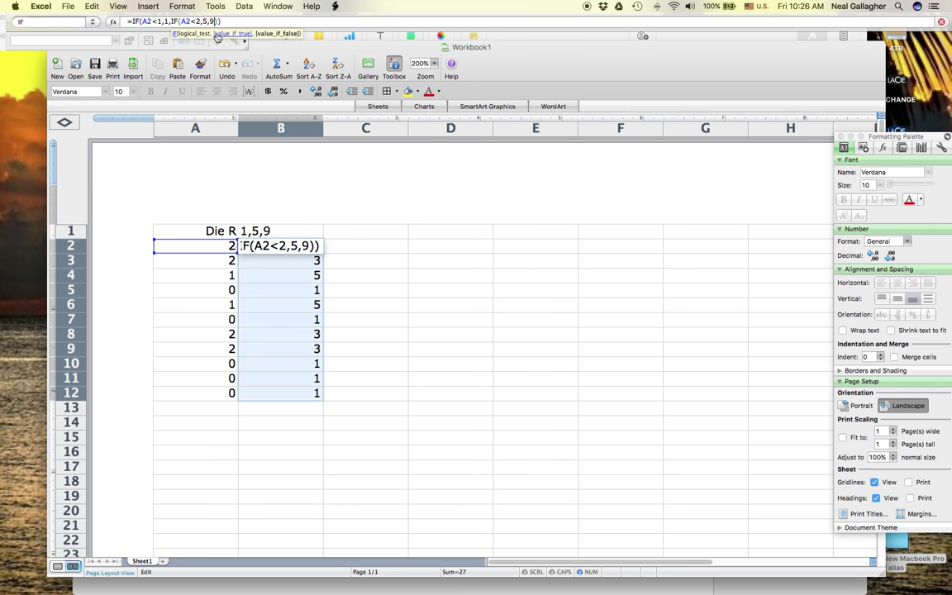
pyautogui.press('Return')
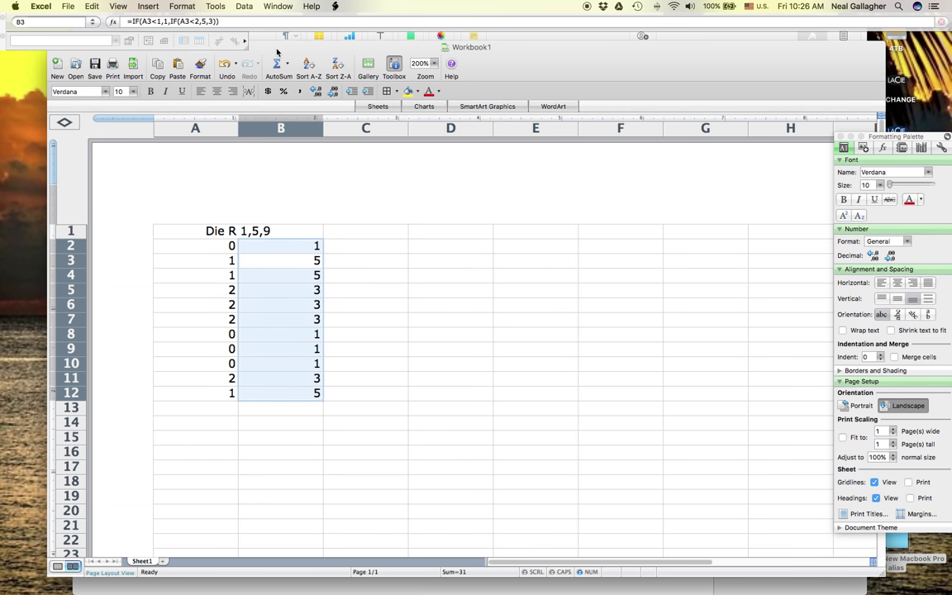
pyautogui.click(211, 21)
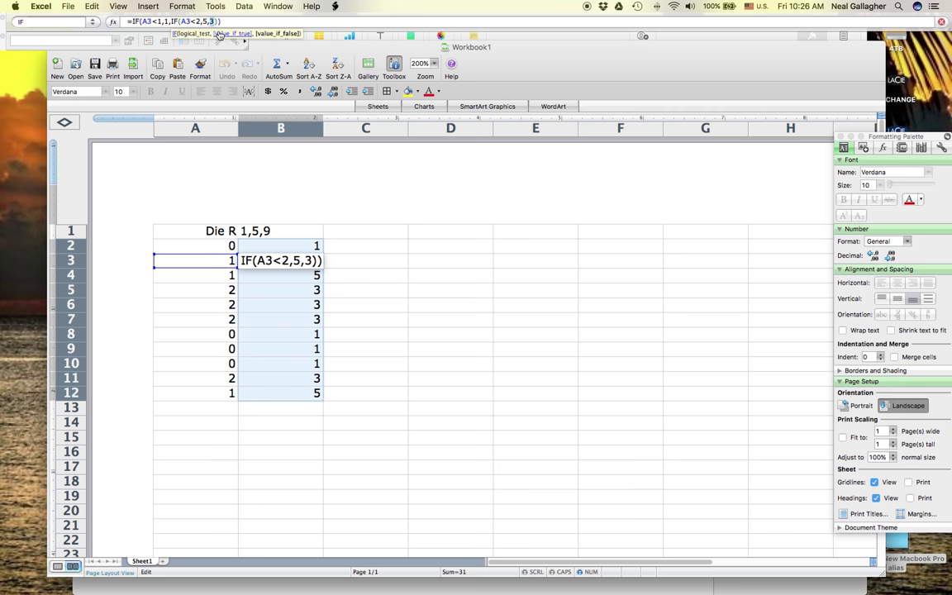
pyautogui.write('9')
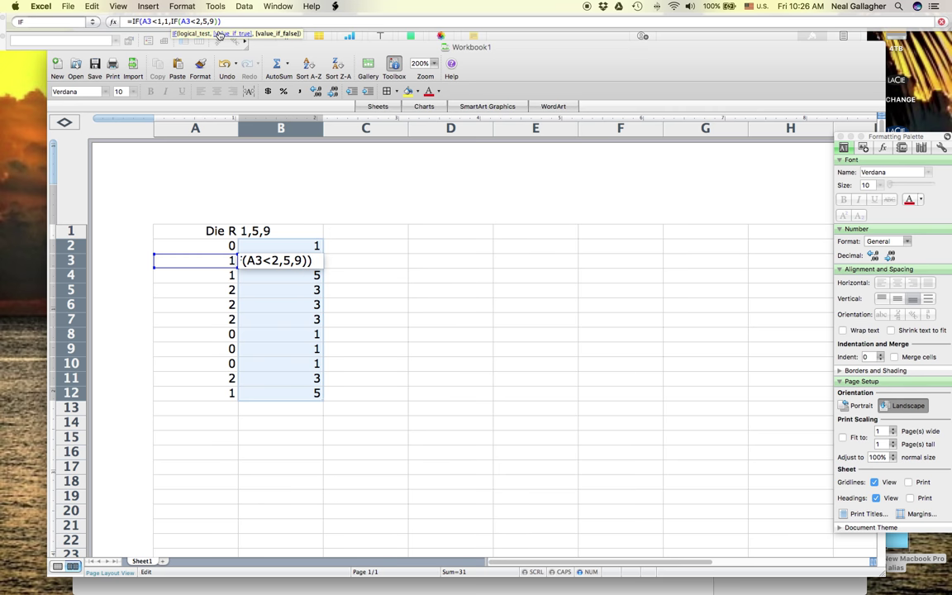
pyautogui.press('Return')
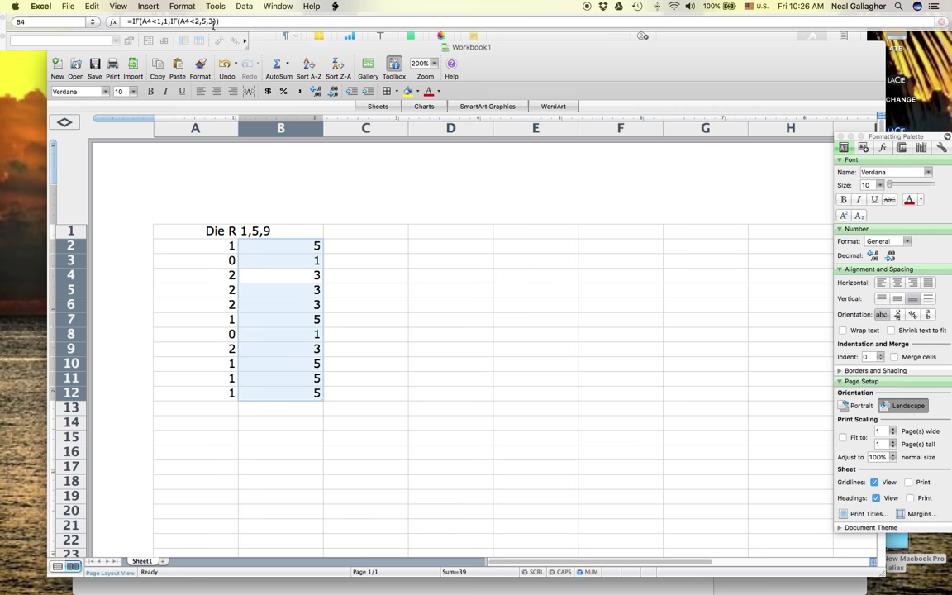
# Change the final 3 to 9 in B4's formula, editing inside the cell.
pyautogui.click(213, 22)
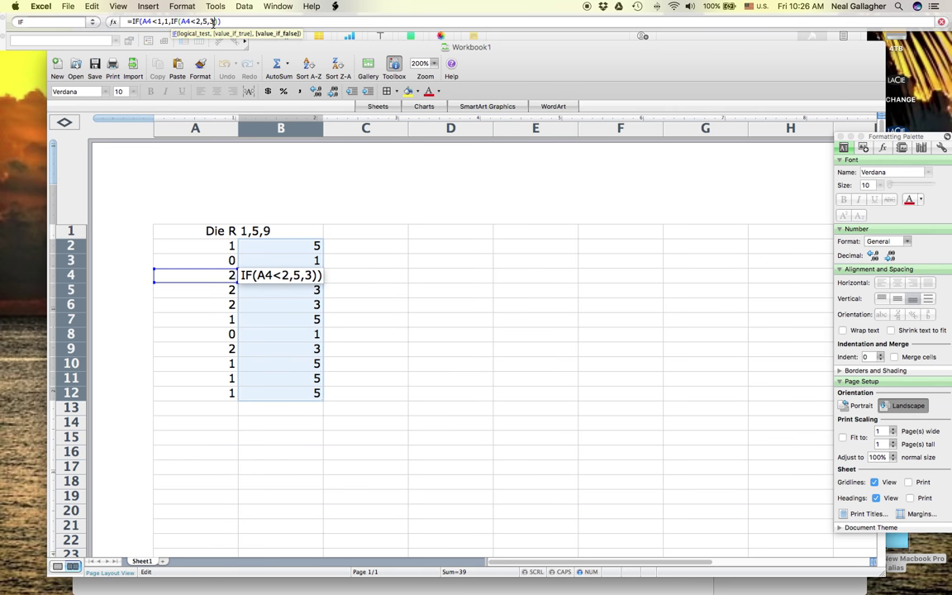
pyautogui.click(310, 277)
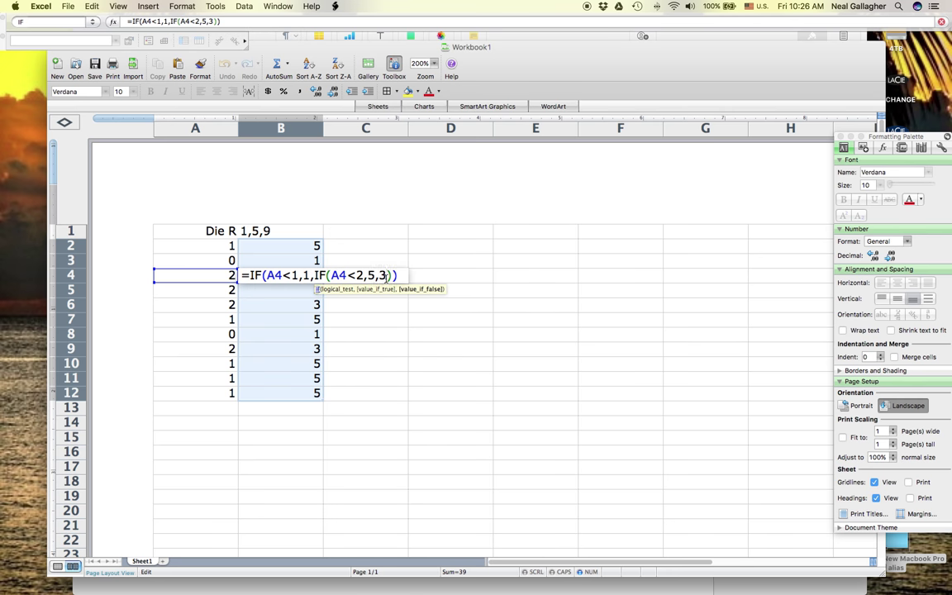
pyautogui.click(387, 276)
pyautogui.press('BackSpace')
pyautogui.write('9')
pyautogui.press('Return')
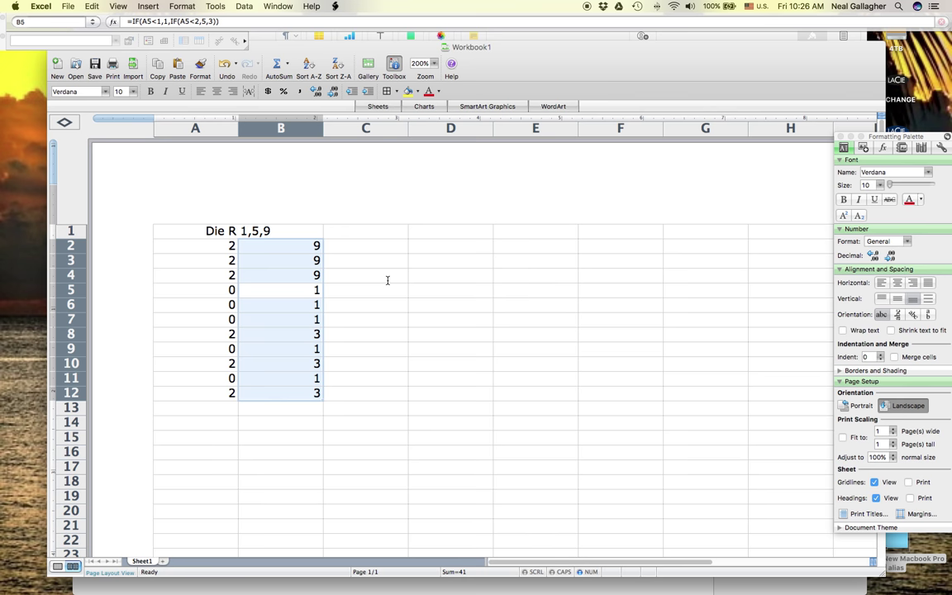
# Fill the corrected B2 formula down to B12, then check A2's roll formula.
pyautogui.click(315, 247)
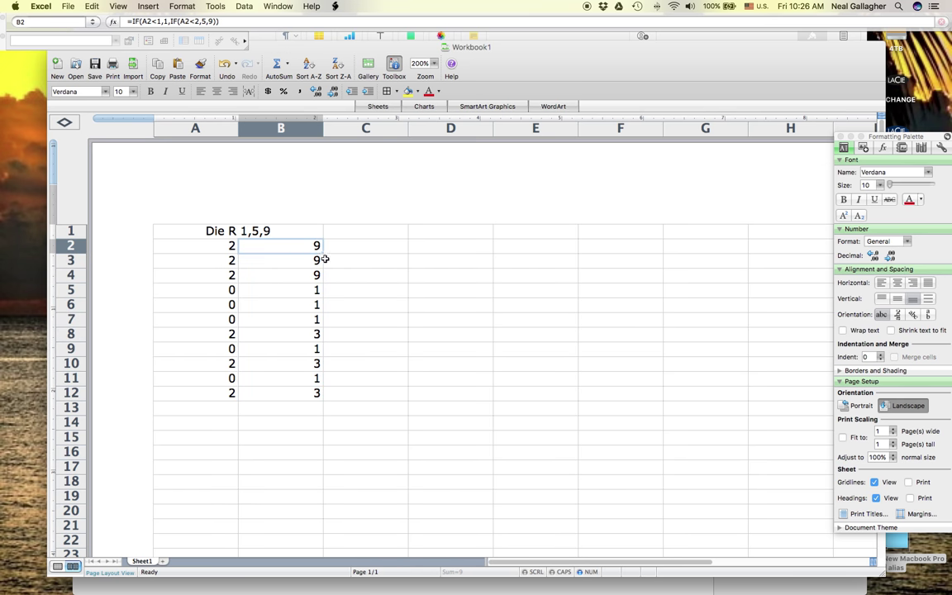
pyautogui.moveTo(323, 254); pyautogui.dragTo(304, 400)
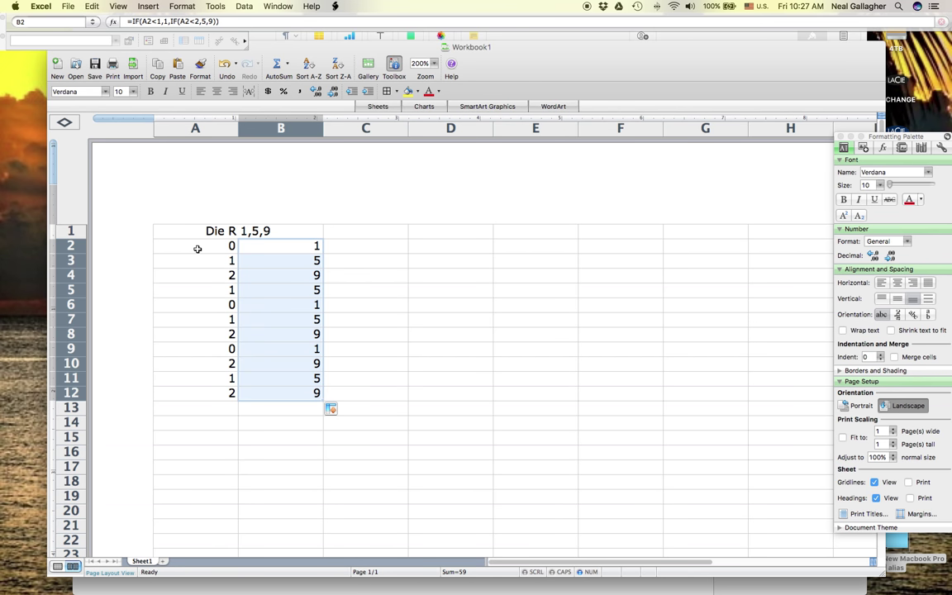
pyautogui.click(213, 248)
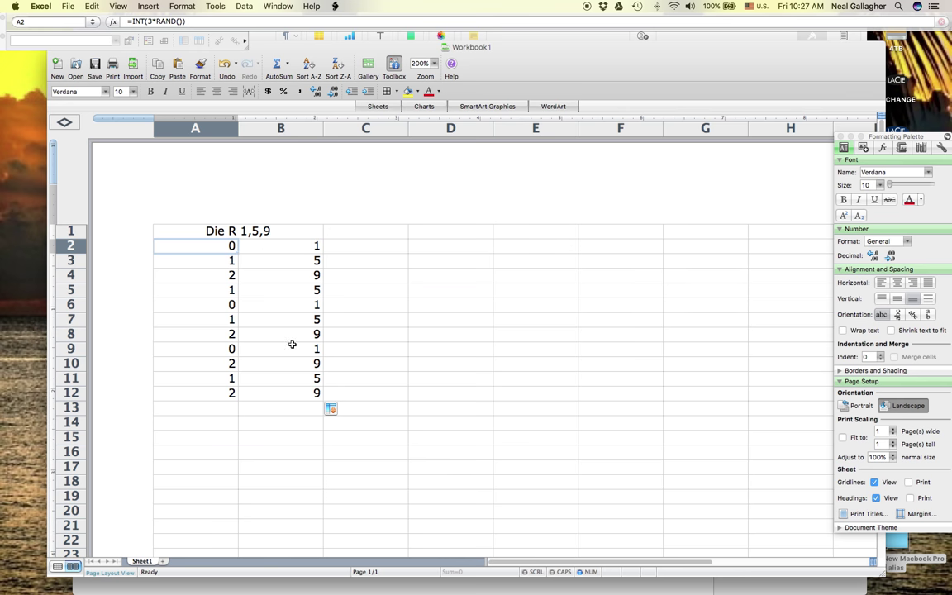
# Fill the A2:B12 roll and 1/5/9 formulas down to row 31 and review the thirty results.
pyautogui.keyDown('shift'); pyautogui.click(298, 394); pyautogui.keyUp('shift')
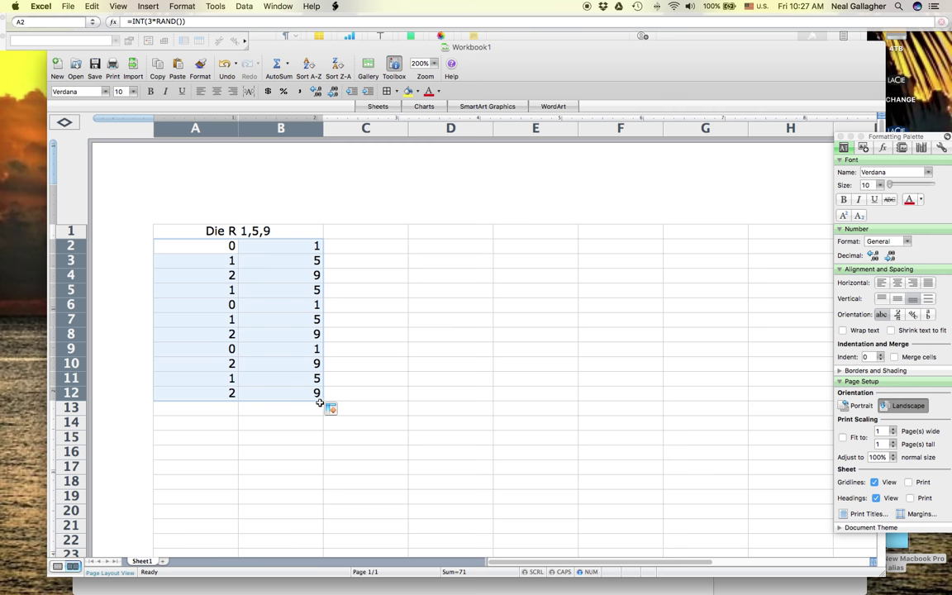
pyautogui.moveTo(323, 401); pyautogui.dragTo(331, 557)
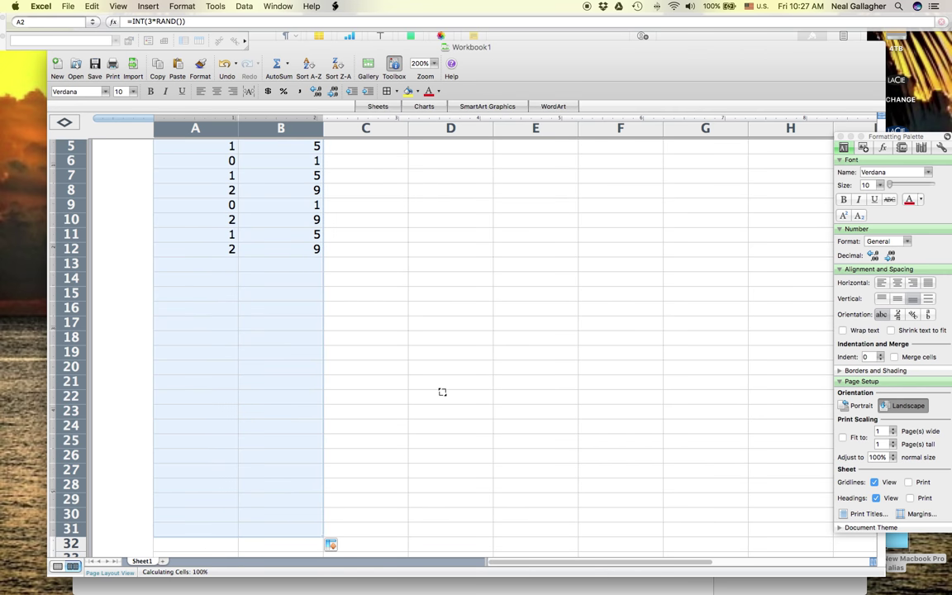
pyautogui.scroll(5, 435, 390)
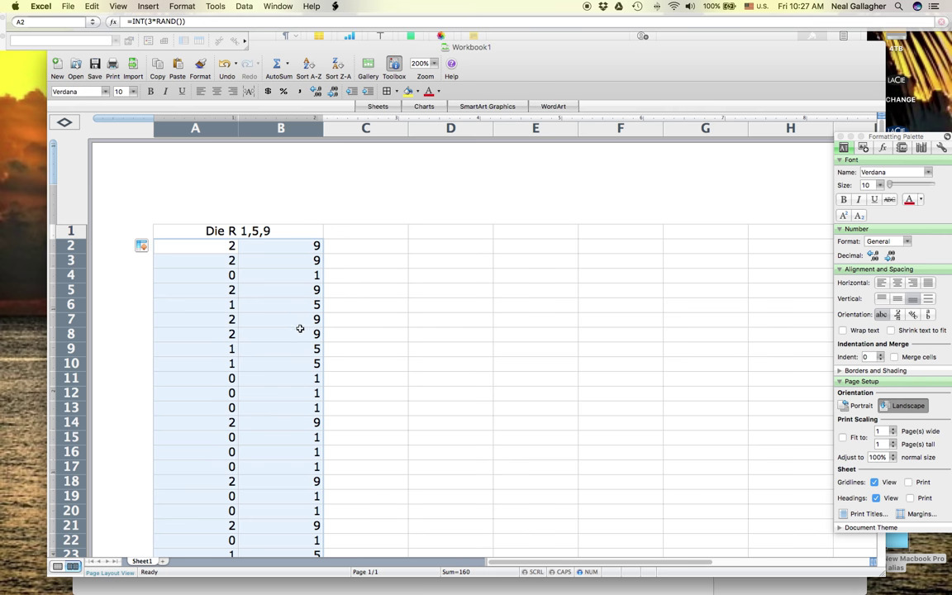
pyautogui.scroll(-3, 302, 406)
pyautogui.scroll(-1, 302, 406)
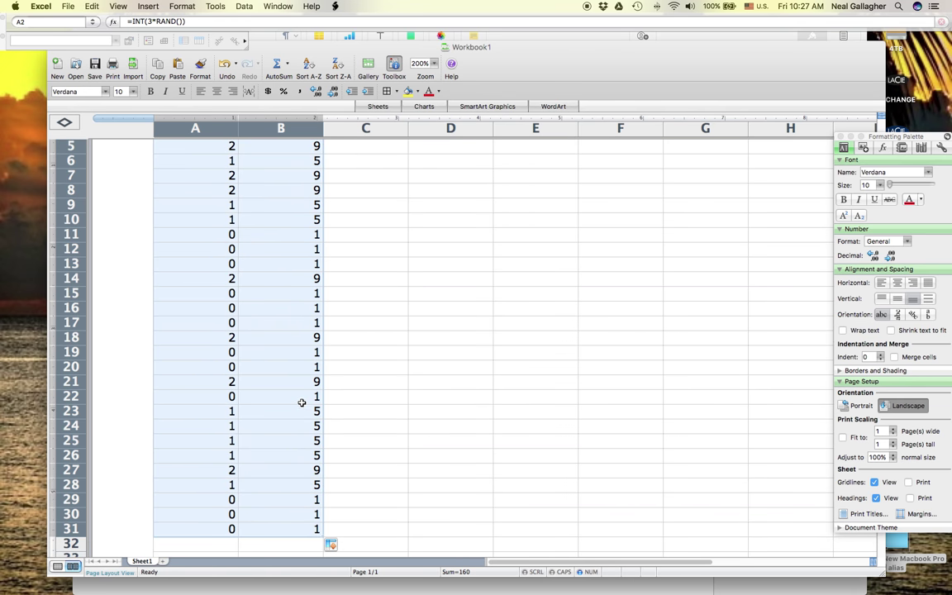
pyautogui.scroll(1, 300, 402)
pyautogui.scroll(1, 301, 402)
pyautogui.scroll(3, 301, 403)
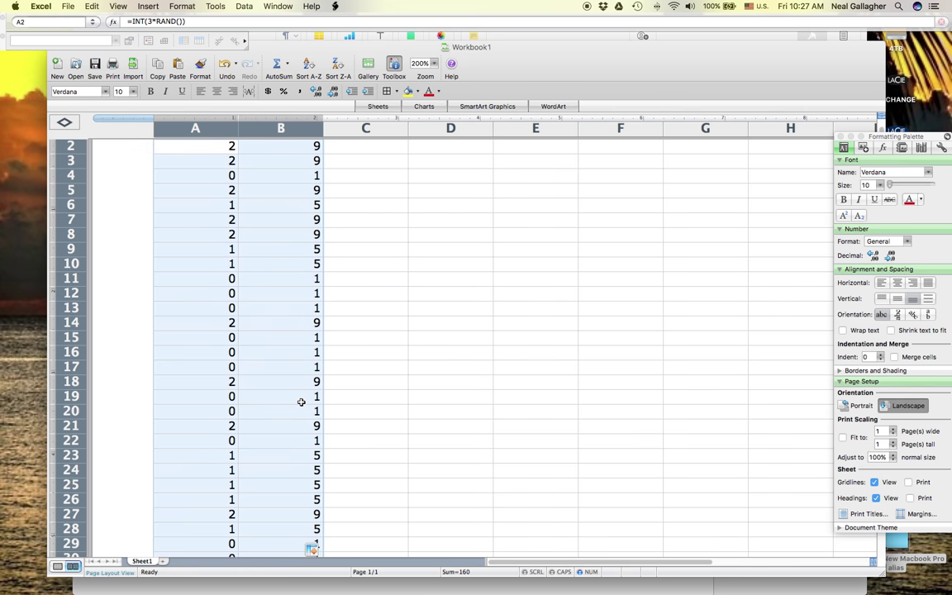
pyautogui.scroll(-3, 300, 402)
pyautogui.scroll(3, 301, 402)
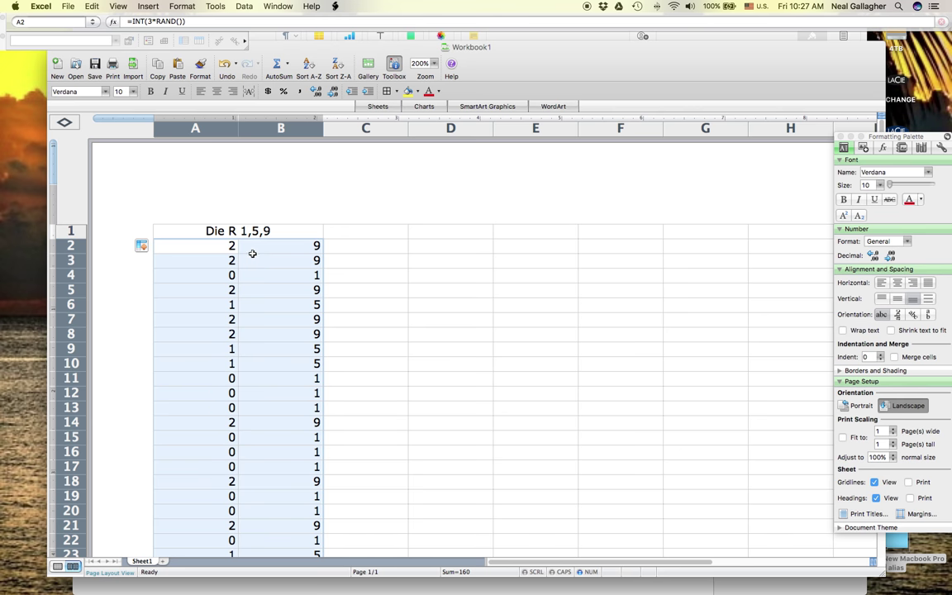